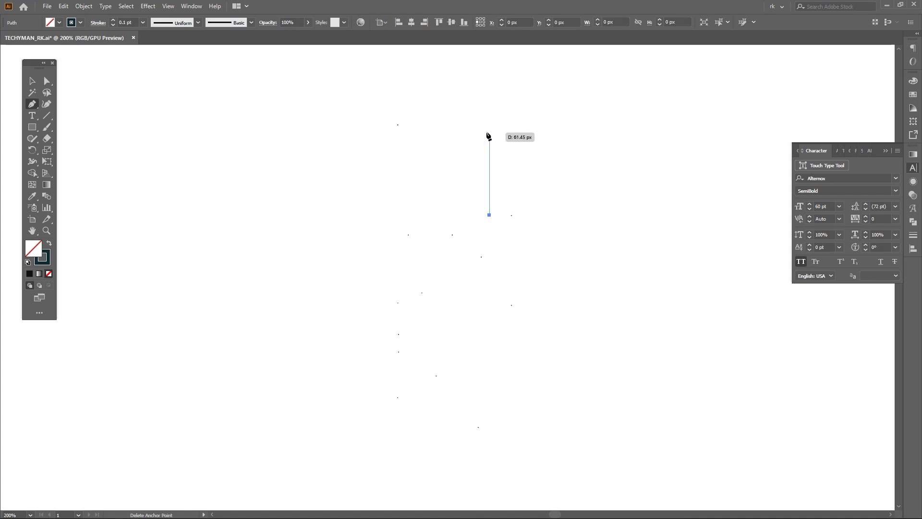
- Draw an open right-angle path, about 68 by 67 px, through the upper guide points for the head, with a 5 pt stroke
left_click(490, 126, "shift")
left_click(398, 125)
left_click_drag(400, 128, 400, 138)
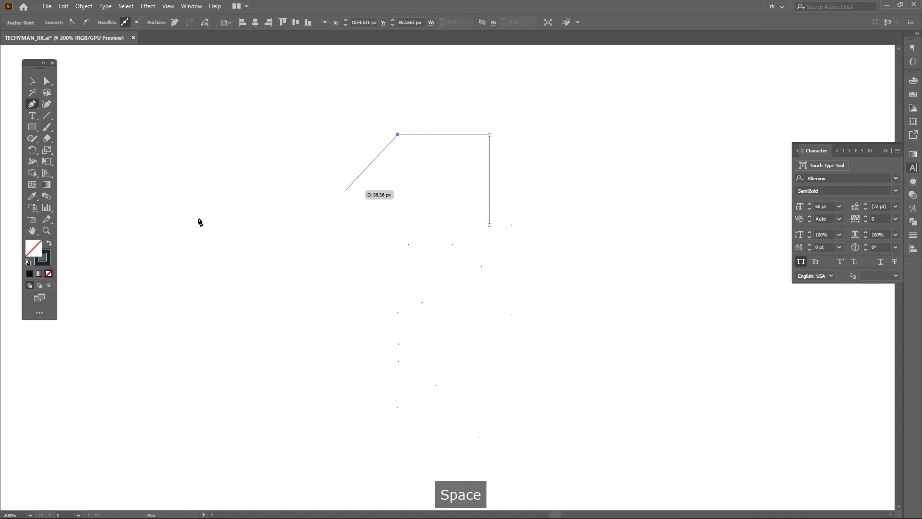
left_click(398, 215)
left_click(490, 215)
key("v")
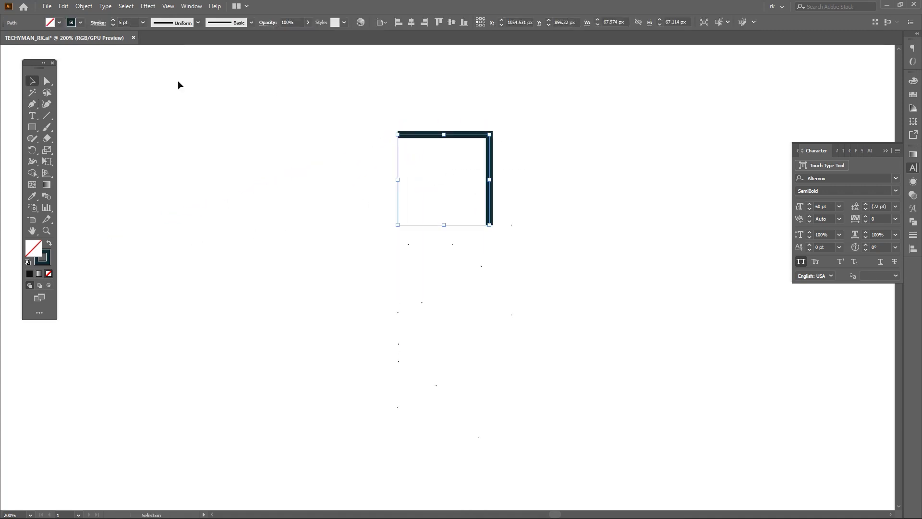
left_click(572, 245)
left_click_drag(572, 245, 583, 239)
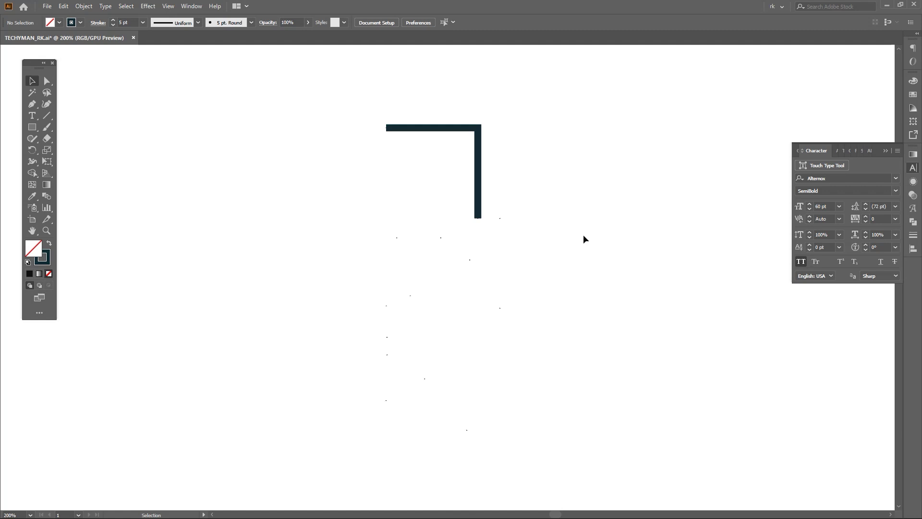
scroll(586, 235, "down", 2)
- Draw the neck path with the Pen tool: a base about 31 px long, then a vertical line up to the jaw-level guide
key("v")
key("space")
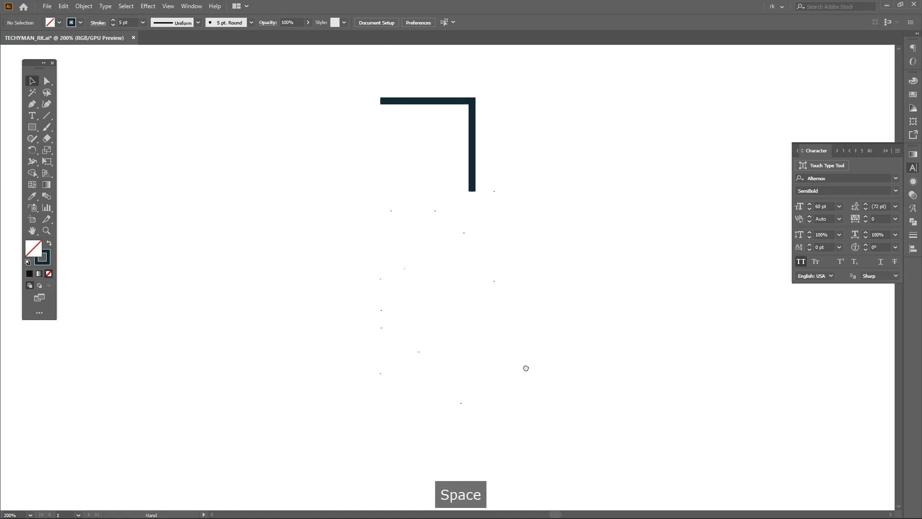
key("p")
left_click(458, 400)
scroll(451, 400, "up", 2)
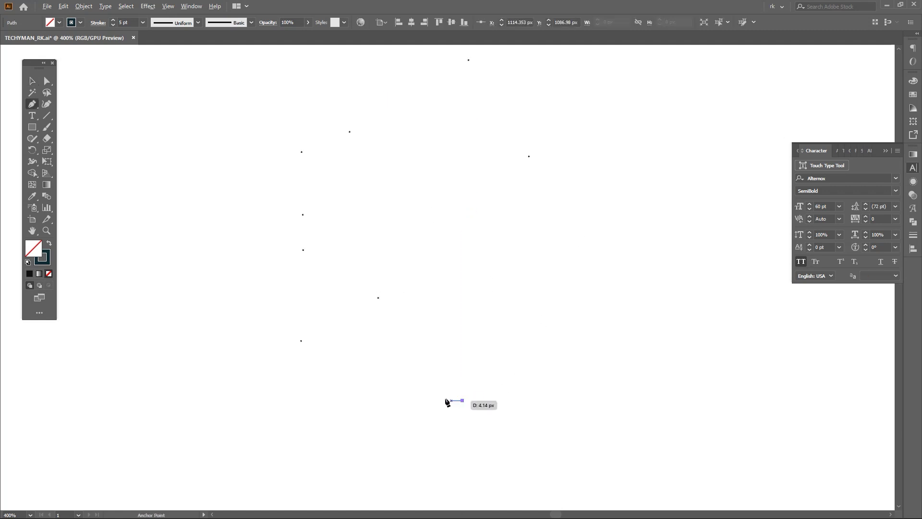
left_click(379, 400)
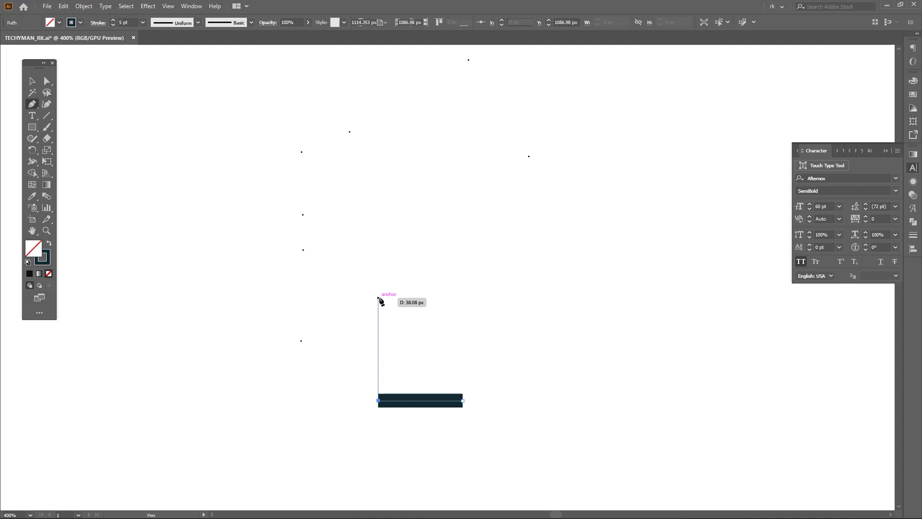
key("space")
left_click_drag(379, 277, 379, 328)
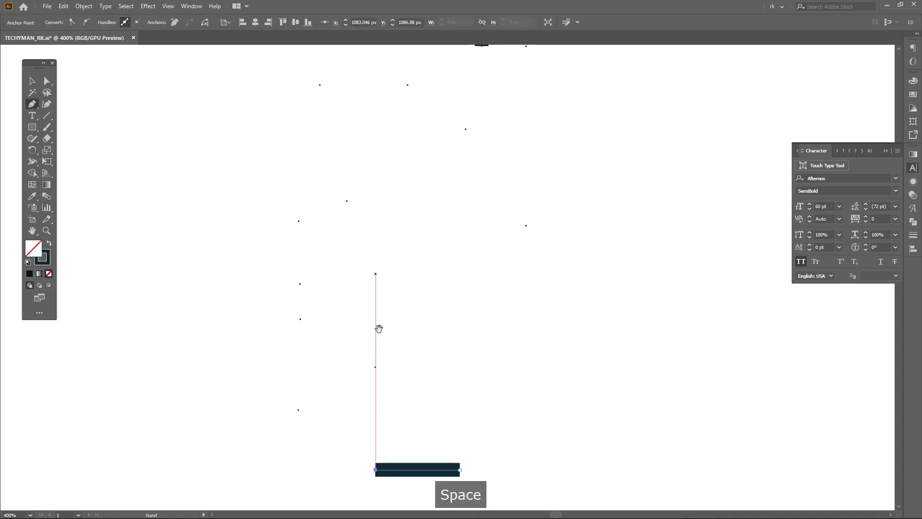
left_click(378, 226, "shift")
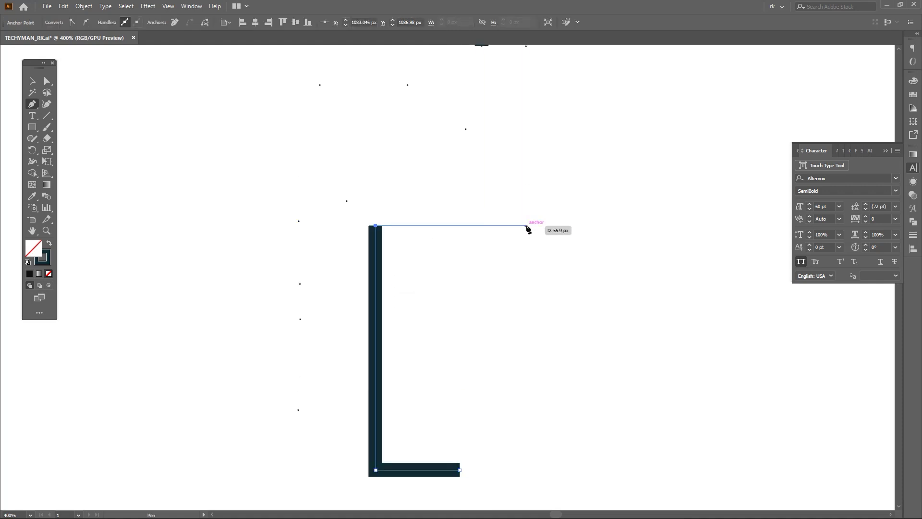
- Continue the path into a square ear: about 56 px right, 67 px up, 16 px back to the head, and a short segment down
left_click(527, 228, "shift")
left_click_drag(534, 176, 513, 303)
left_click(506, 174, "shift")
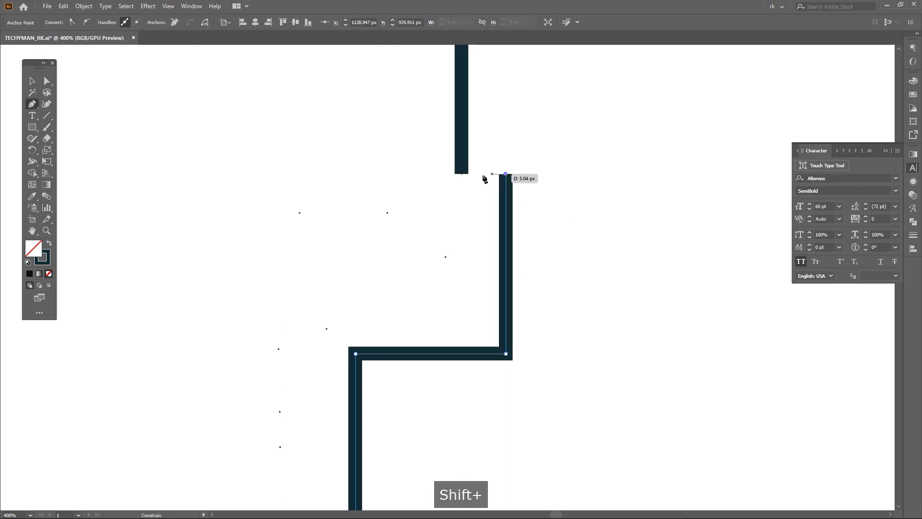
left_click(461, 174, "shift")
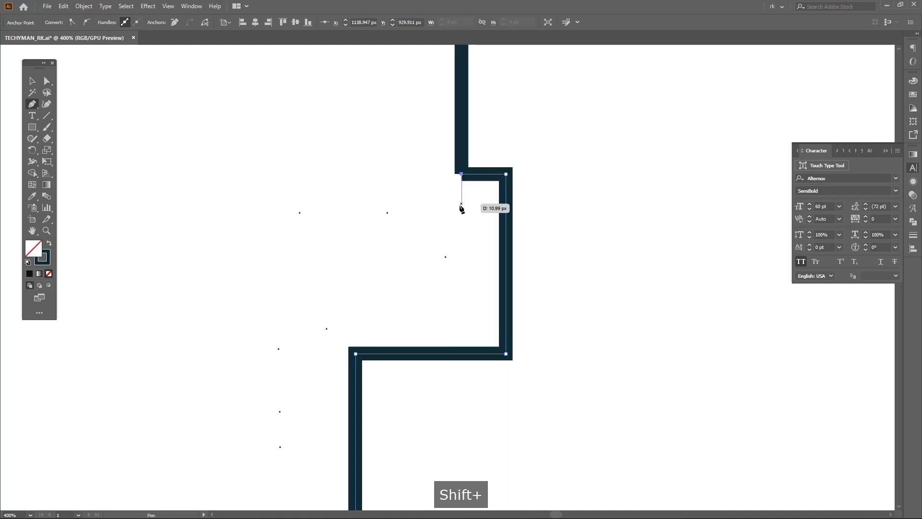
left_click(461, 213, "shift")
mouse_move(542, 277)
left_mouse_down()
mouse_move(523, 294)
mouse_move(527, 282)
left_mouse_up()
key("v")
left_click(552, 334)
left_click_drag(552, 334, 529, 362)
scroll(547, 367, "down", 3)
- Round the upper and lower corners of the neck path together into large arcs
key("v")
left_click(425, 327)
left_click_drag(434, 336, 430, 292)
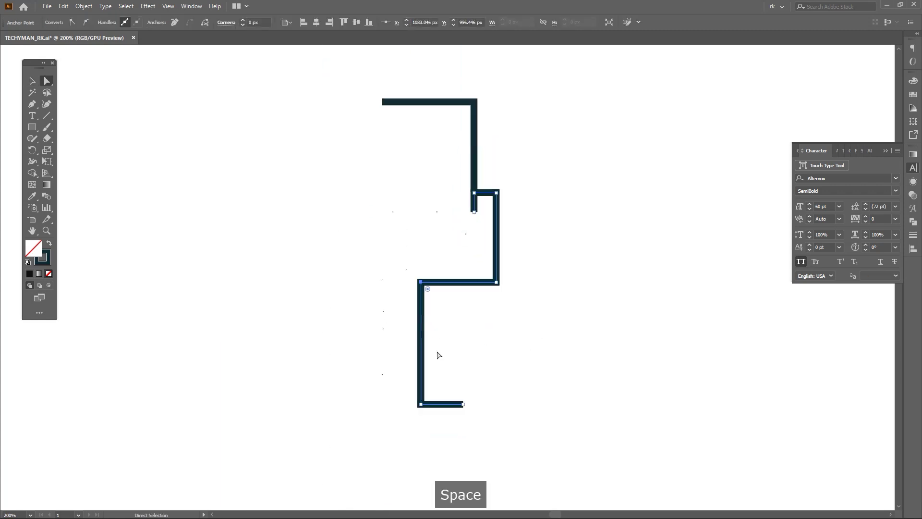
left_click(424, 404, "shift")
left_click_drag(431, 396, 515, 378)
left_click(515, 378)
left_click_drag(538, 340, 530, 352)
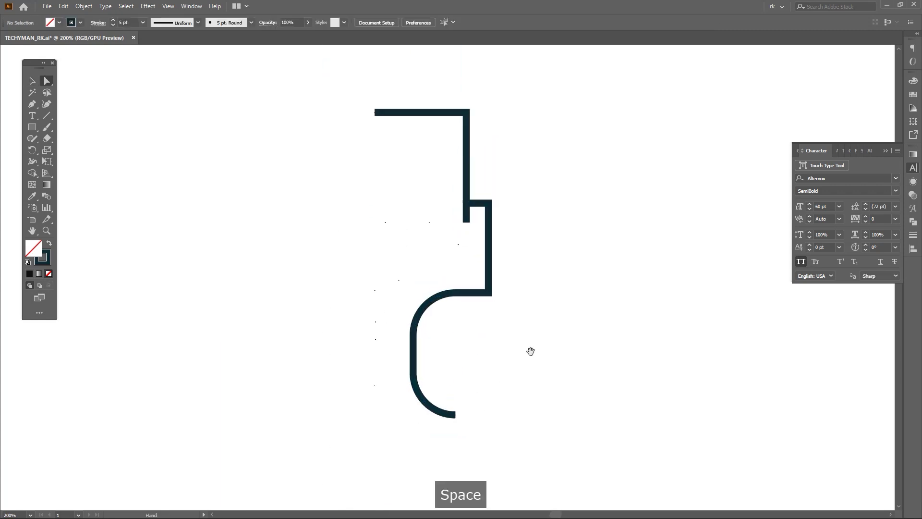
- Round the ear's upper and lower corners so its top forms a small arch
scroll(484, 179, "up", 2)
left_click_drag(485, 181, 466, 289)
left_click(559, 326)
scroll(558, 325, "down", 2)
key("v")
- Delete the short straight segment at the free end of the ear path
key("a")
scroll(518, 250, "up", 2)
left_click(484, 248)
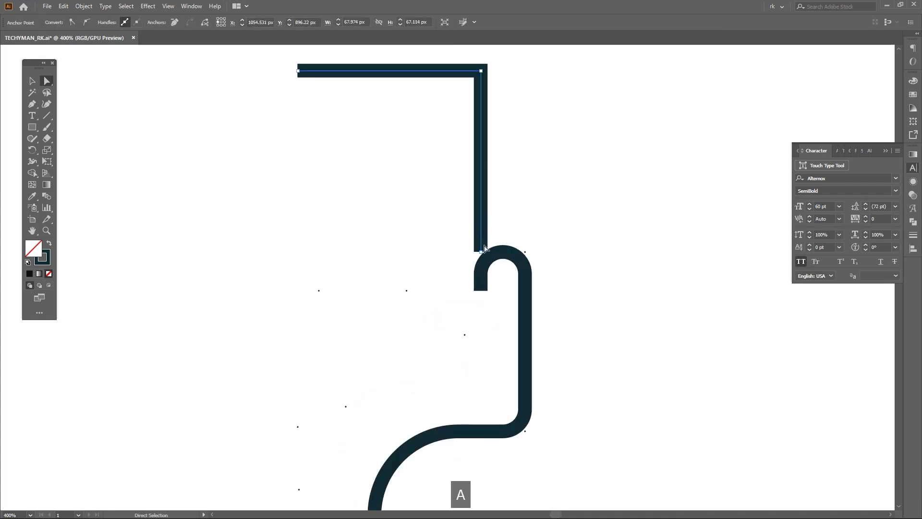
left_click(488, 292)
key("Delete")
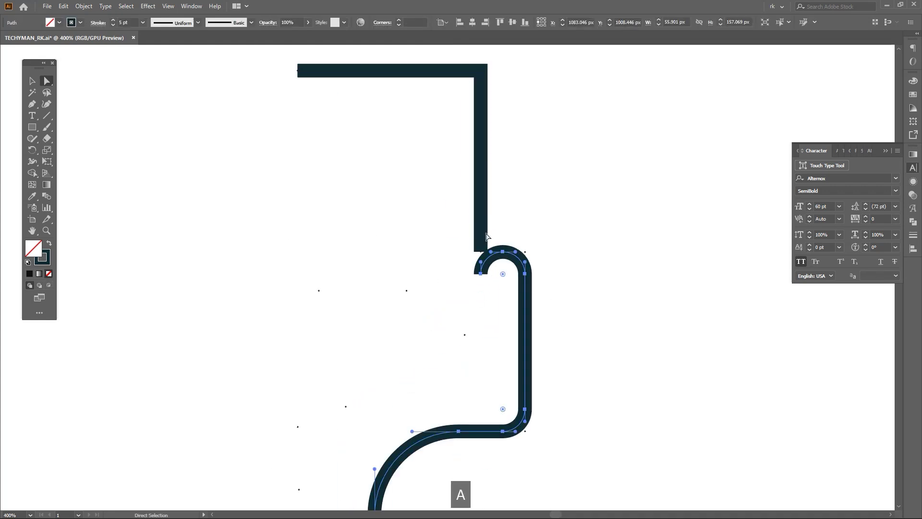
- Move the head path's lower end anchor down onto the end of the ear arch
scroll(486, 235, "up", 2)
left_click_drag(484, 260, 478, 303)
key("v")
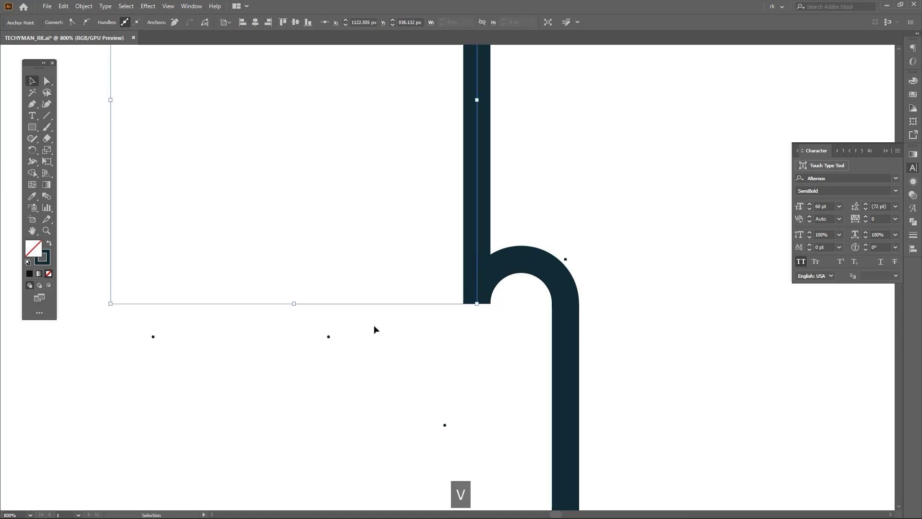
left_click(374, 329)
scroll(535, 291, "down", 4)
- Round the head path's top corner fully into a quarter-circle arc
key("a")
left_click_drag(514, 156, 399, 265)
left_click(548, 362)
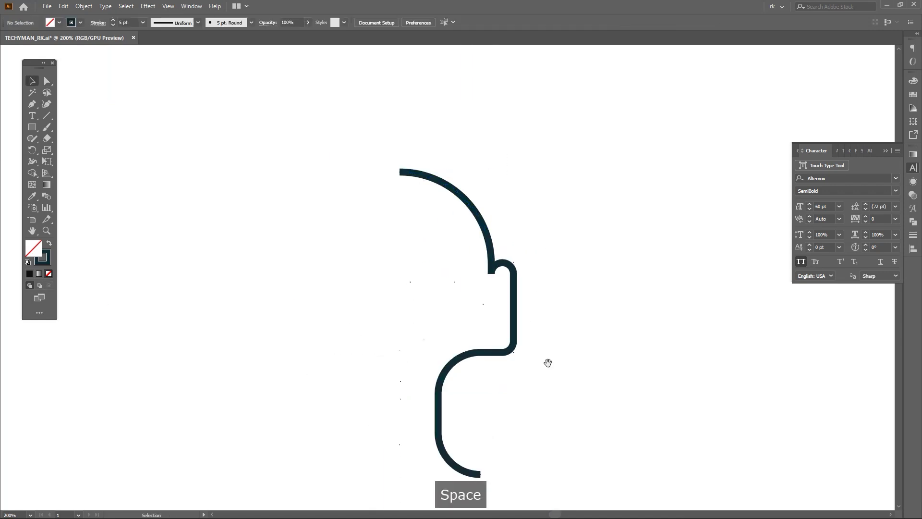
left_click_drag(548, 362, 556, 333)
key("v")
left_click_drag(557, 366, 575, 337)
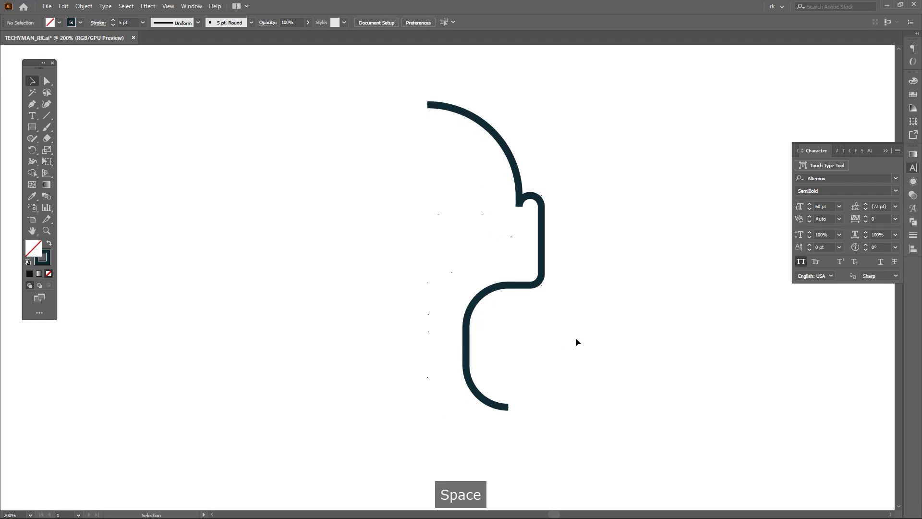
- Draw a curved jaw line with the Pen tool from the chin guide point to the cheek guide point, checking it in outline view
key("p")
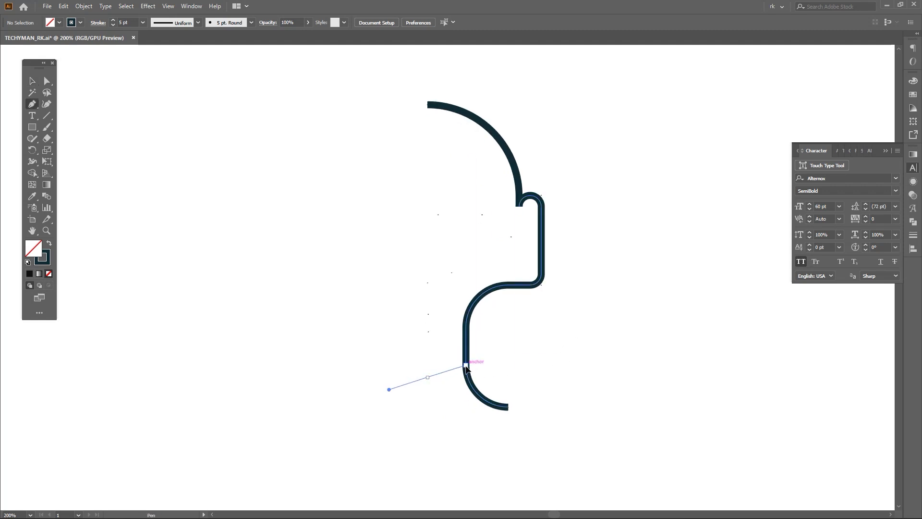
key("ctrl+y")
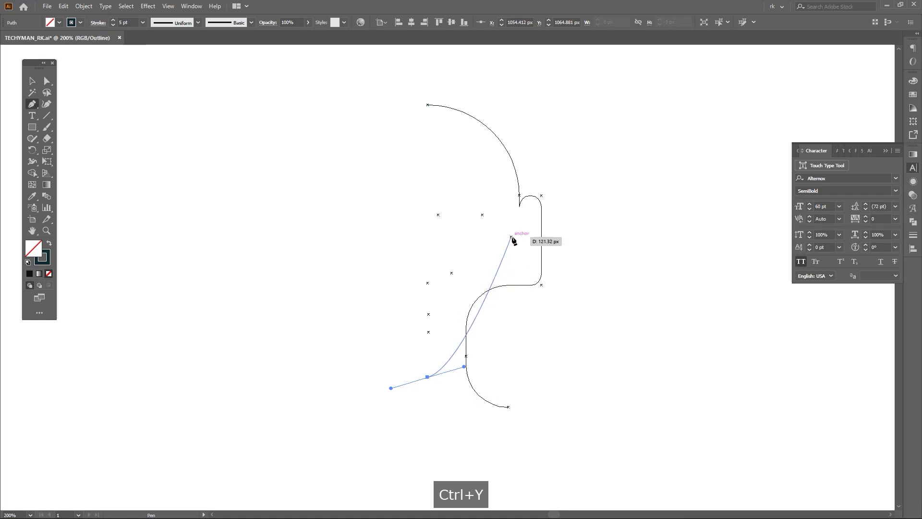
left_click_drag(511, 237, 517, 171)
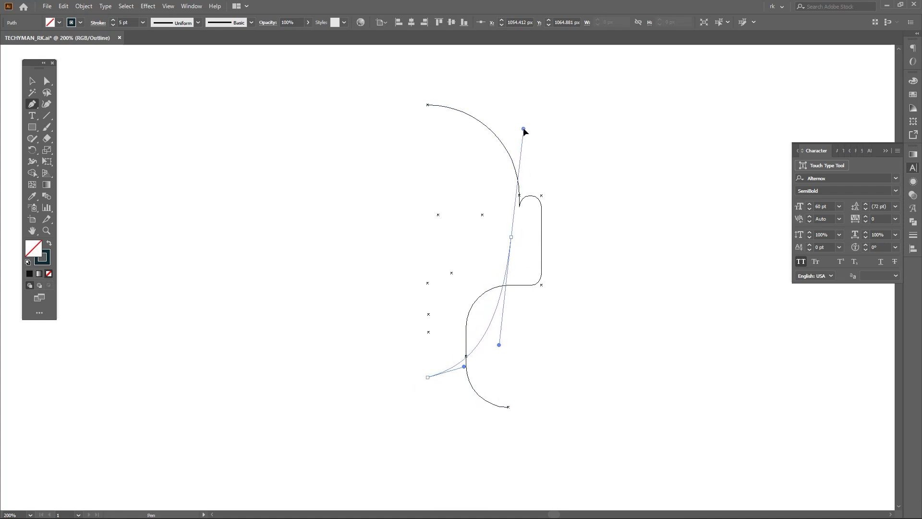
left_click_drag(524, 128, 524, 127)
left_click_drag(548, 329, 545, 297)
key("ctrl+y")
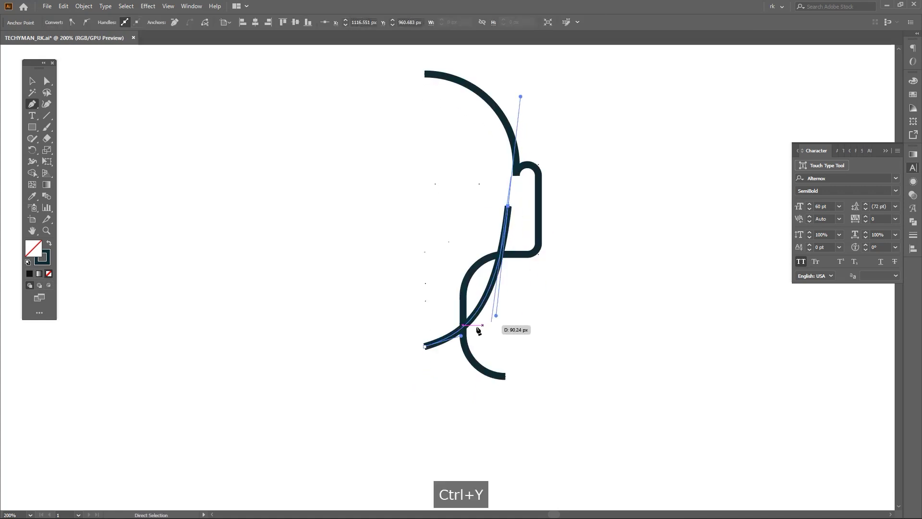
- Adjust the anchor at the chin end of the jaw curve
scroll(467, 333, "up", 2)
key("a")
left_click_drag(457, 342, 309, 375)
scroll(529, 317, "down", 3)
key("v")
left_click(566, 302)
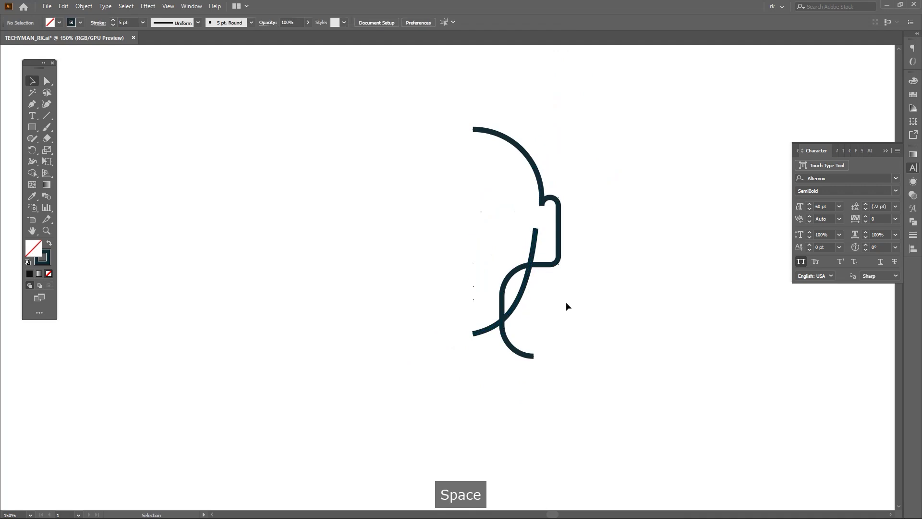
left_click_drag(565, 302, 563, 331)
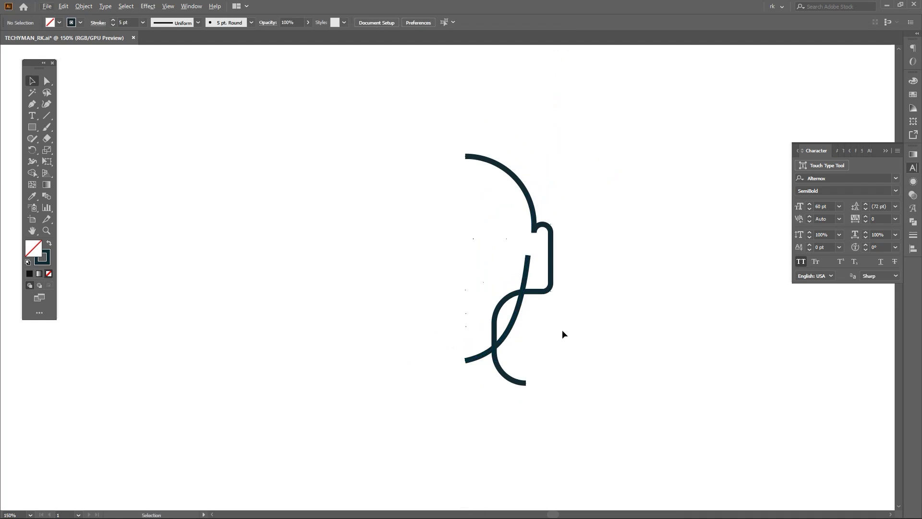
key("v")
scroll(540, 303, "up", 2)
key("a")
scroll(544, 314, "down", 2)
key("v")
left_click(544, 315)
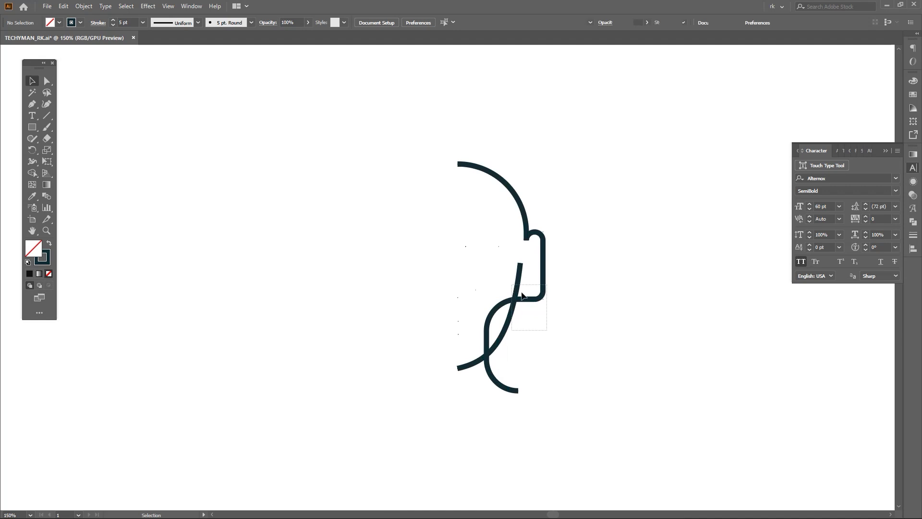
- Draw half of the nose and the brow line with the Pen tool through the four facial guide points
key("space")
left_click_drag(544, 314, 573, 349)
key("p")
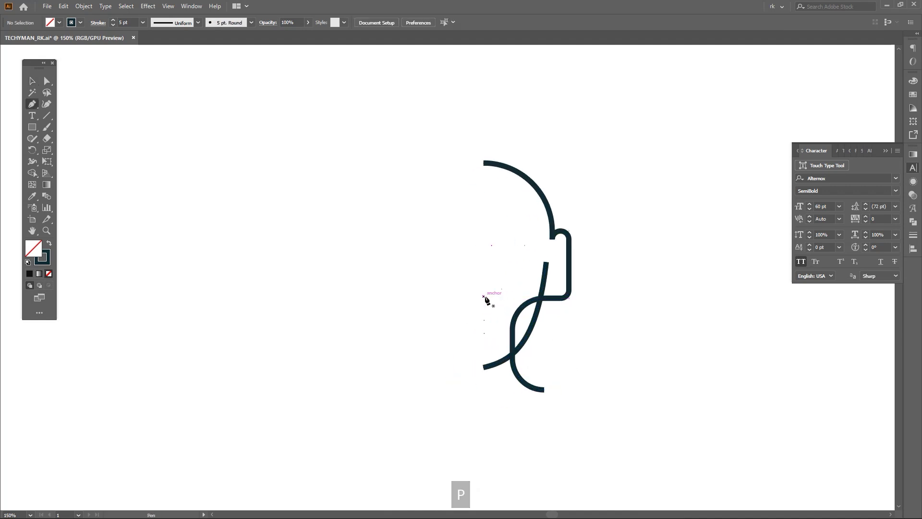
left_click(484, 297)
left_click_drag(502, 288, 501, 284)
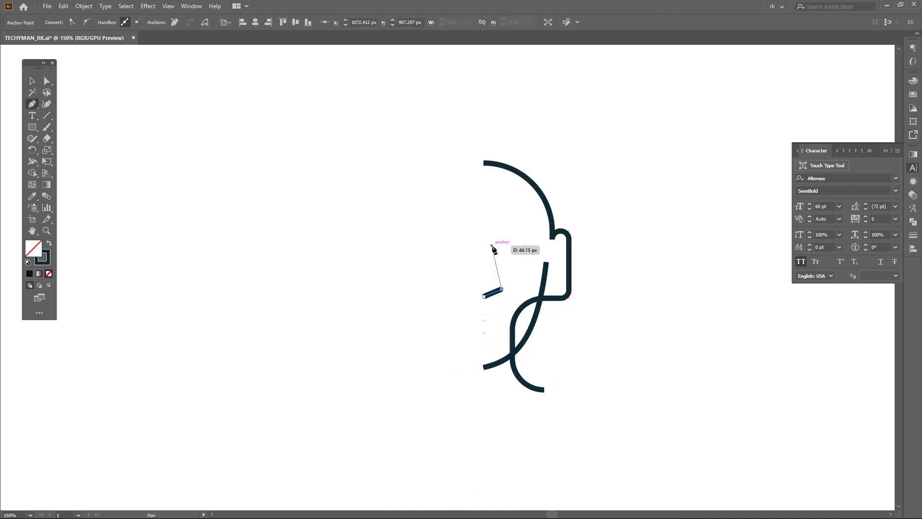
left_click(526, 246)
key("v")
scroll(542, 255, "up", 3)
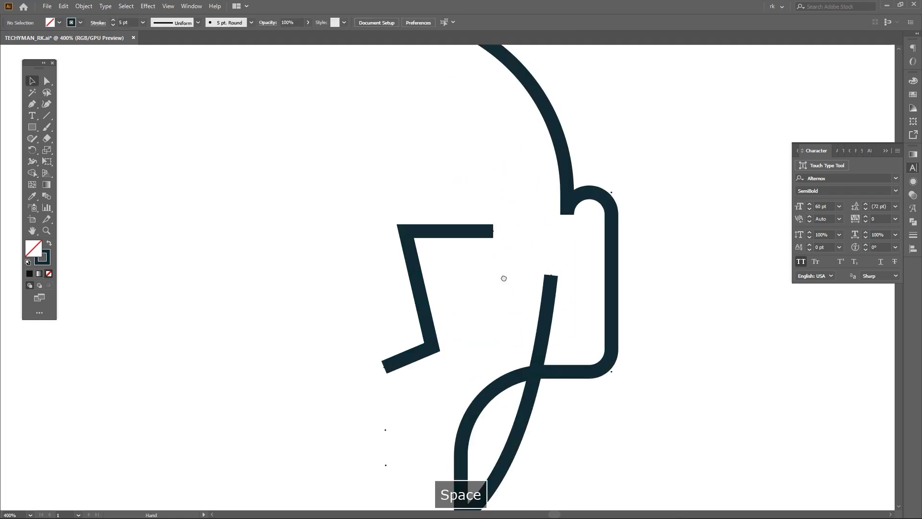
- Add an eye circle at the brow line's outer end and keep the line ending at the circle's edge
key("l")
left_click_drag(499, 233, 448, 237)
key("a")
left_click(499, 234)
scroll(499, 234, "up", 2)
scroll(560, 387, "down", 4)
key("v")
- Apply round caps and round corners to the strokes of the whole half face
key("ctrl+a")
left_click_drag(565, 238, 522, 193)
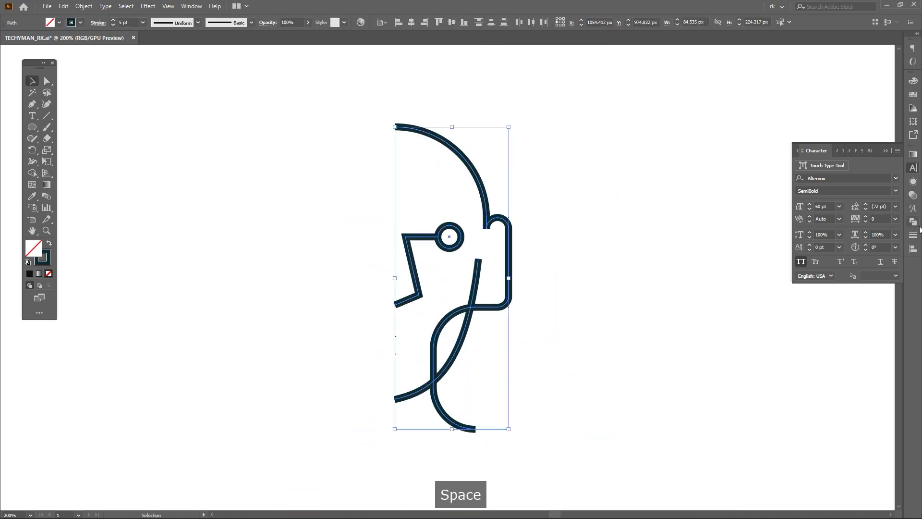
left_click(913, 235)
left_click(840, 178)
left_click(645, 284)
- Place a circle about 12 px wide on the jaw line's upper end and remove the line inside it with Shape Builder
scroll(564, 305, "up", 3)
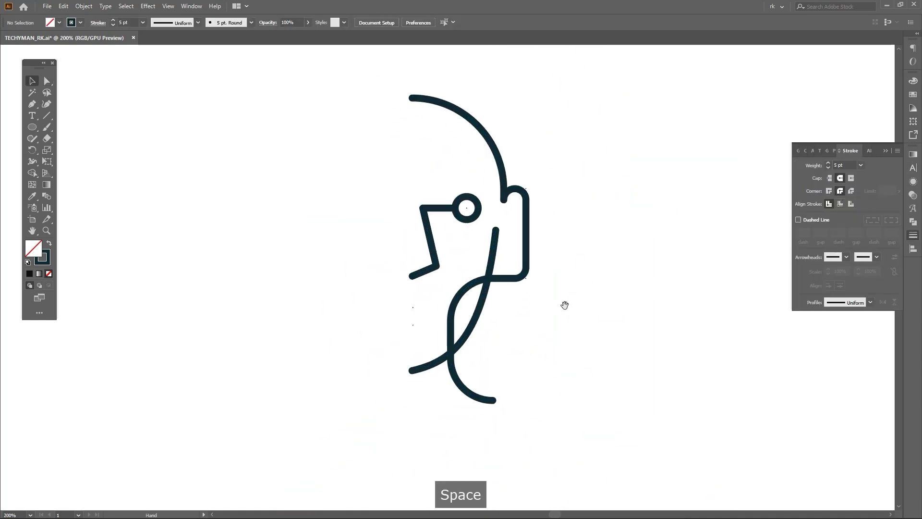
mouse_move(447, 212)
left_mouse_down()
mouse_move(529, 269)
mouse_move(533, 239)
left_mouse_up()
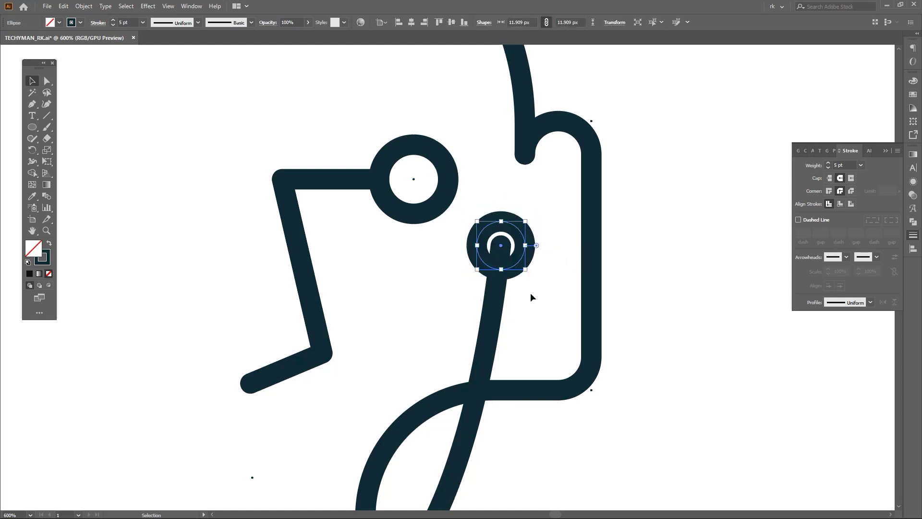
key("a")
left_click(509, 267)
key("shift+m")
left_click(502, 254, "alt")
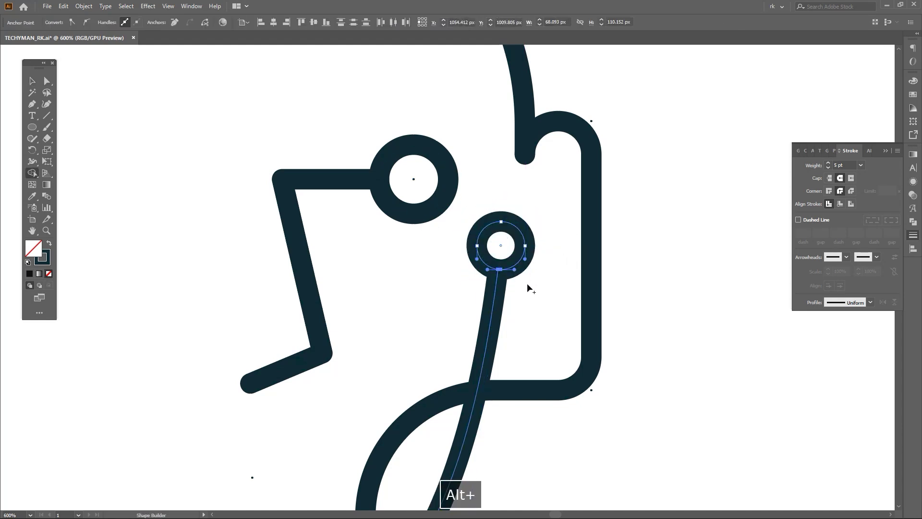
- Reflect a copy of the whole half face across its vertical centre line to complete the head
scroll(569, 228, "down", 4)
left_click_drag(450, 404, 450, 404)
left_click_drag(482, 406, 520, 408)
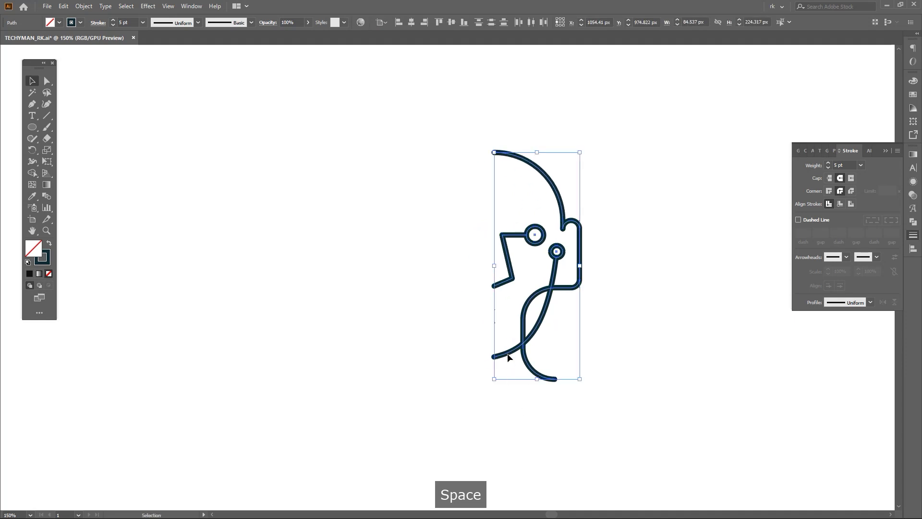
key("o")
left_click(495, 285)
left_click_drag(510, 358, 428, 356)
key("v")
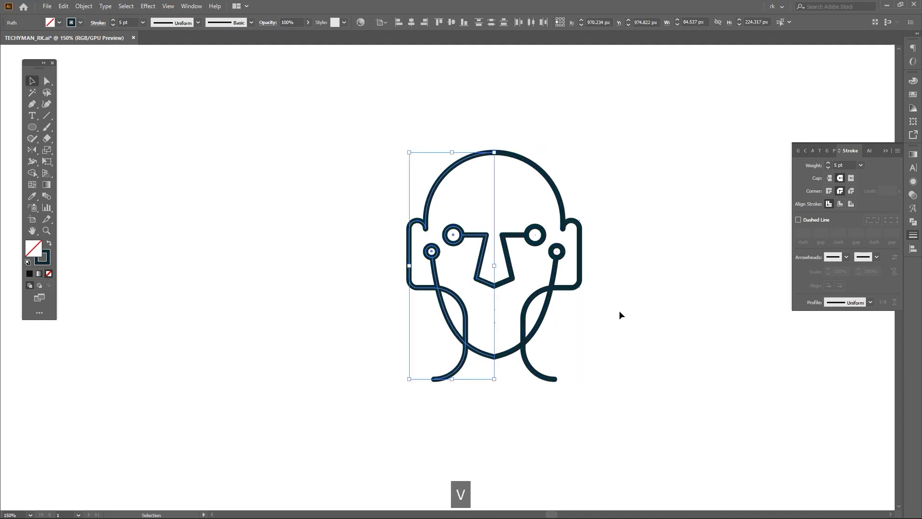
left_click(561, 362)
scroll(555, 358, "up", 1)
left_click_drag(552, 359, 546, 362)
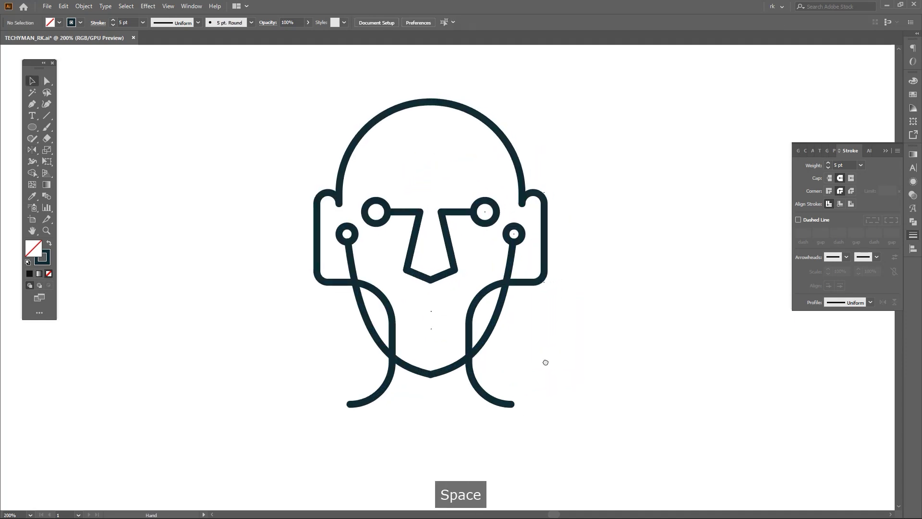
- Increase the rounding of the upper neck corners below the ears
key("a")
left_click_drag(470, 284, 539, 342)
scroll(508, 337, "up", 1)
left_click(552, 334)
scroll(552, 334, "down", 1)
- Draw a short horizontal mouth line about 28 px long below the nose and centre it under the nose
key("p")
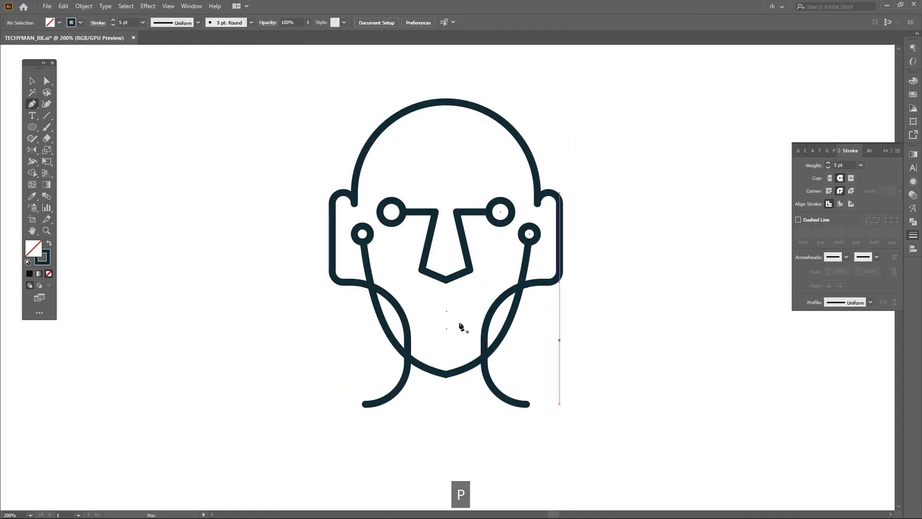
left_click(462, 312)
key("v")
scroll(460, 329, "up", 2)
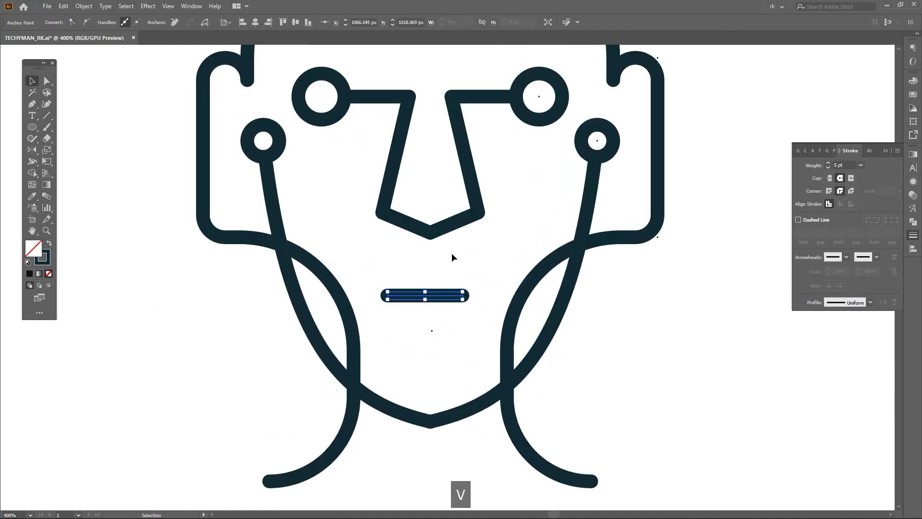
left_click(469, 230)
key("ctrl+g")
left_click(457, 296, "shift")
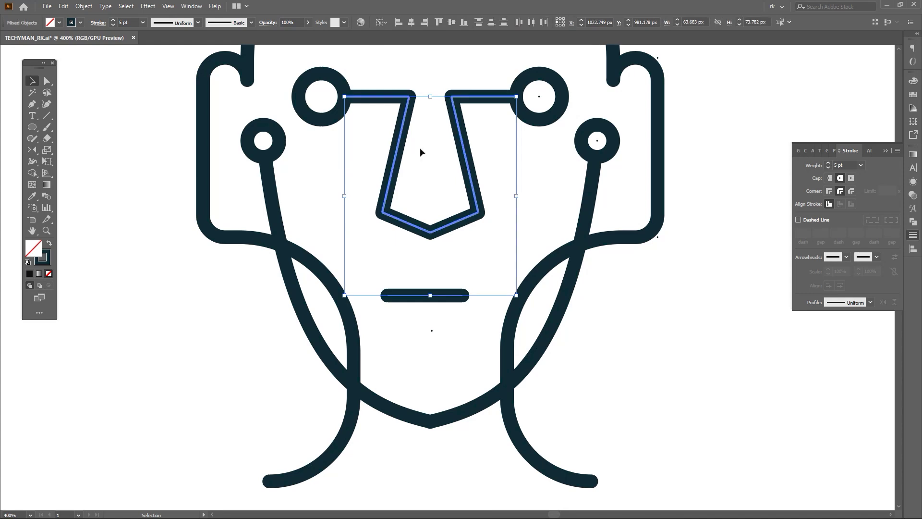
- Place a copy of the mouth line about 13 px below the original
left_click(457, 297)
scroll(449, 296, "up", 1)
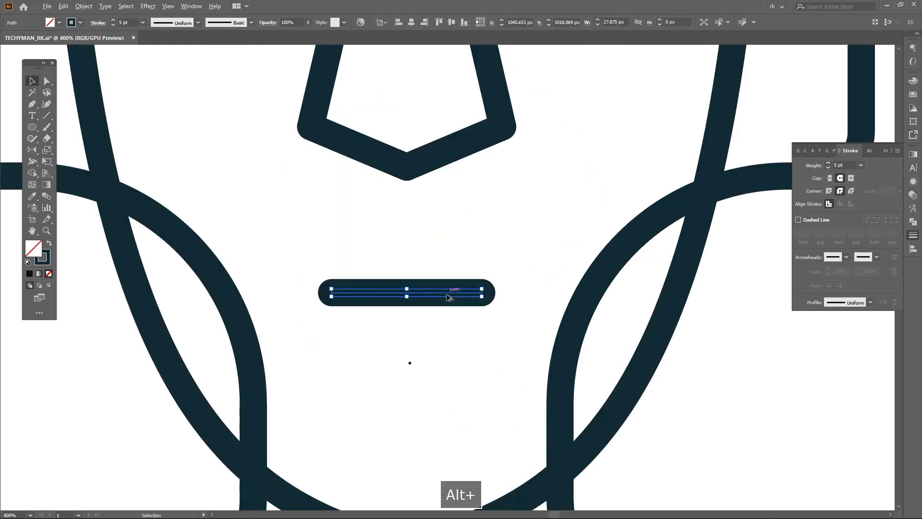
left_click_drag(446, 295, 457, 342)
left_click(448, 386)
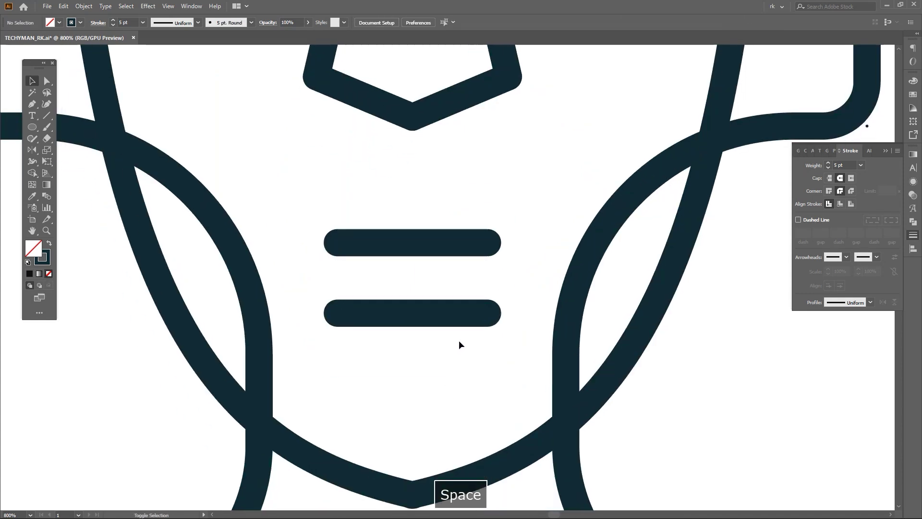
- Bend the middle of the lower mouth line downward into a curved lip with the Curvature tool
key("shift+grave")
left_click(413, 315)
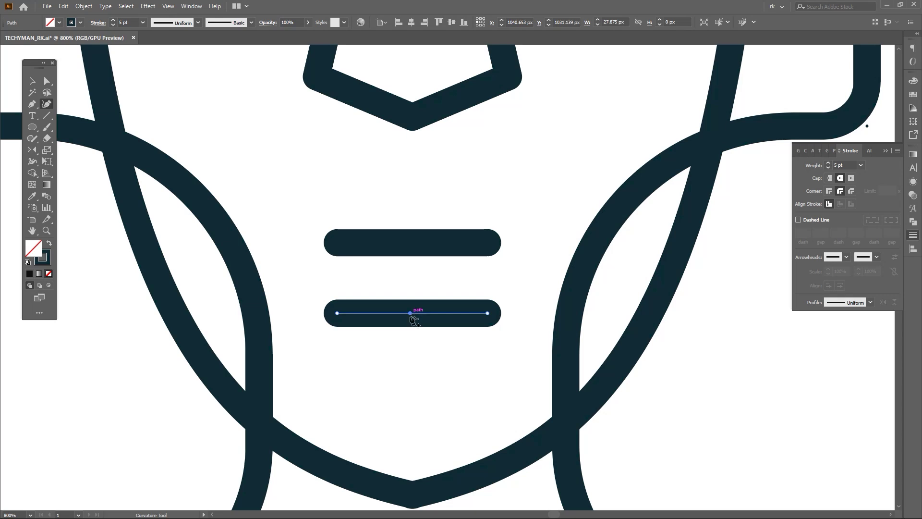
left_click_drag(411, 314, 412, 327)
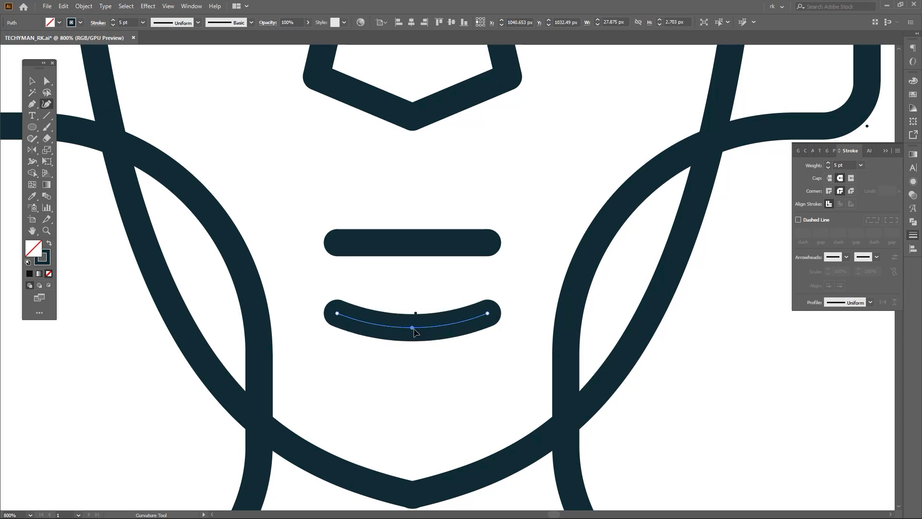
scroll(459, 323, "up", 1)
- Narrow both mouth lines about their centre to about 23 px and move the curved one up about 2.5 px
key("v")
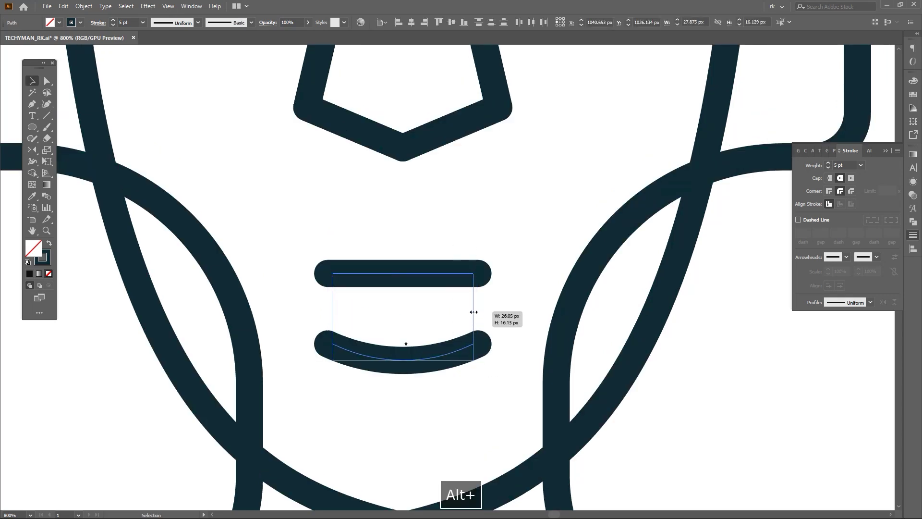
scroll(466, 320, "down", 1)
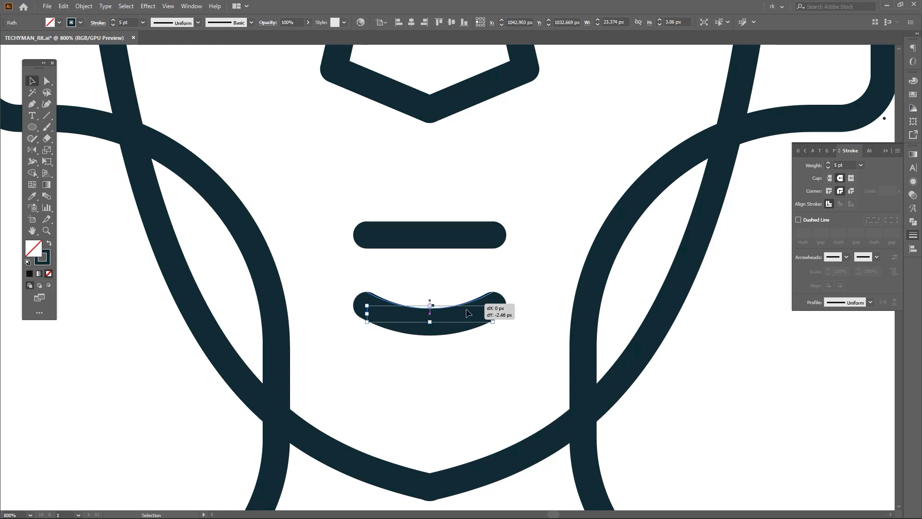
left_click_drag(467, 310, 467, 310)
left_click(477, 345)
scroll(477, 344, "down", 2)
key("space")
scroll(481, 348, "down", 2)
- Adjust the curve of the jaw line's left half and delete the right half
left_click_drag(578, 353, 558, 366)
key("v")
key("a")
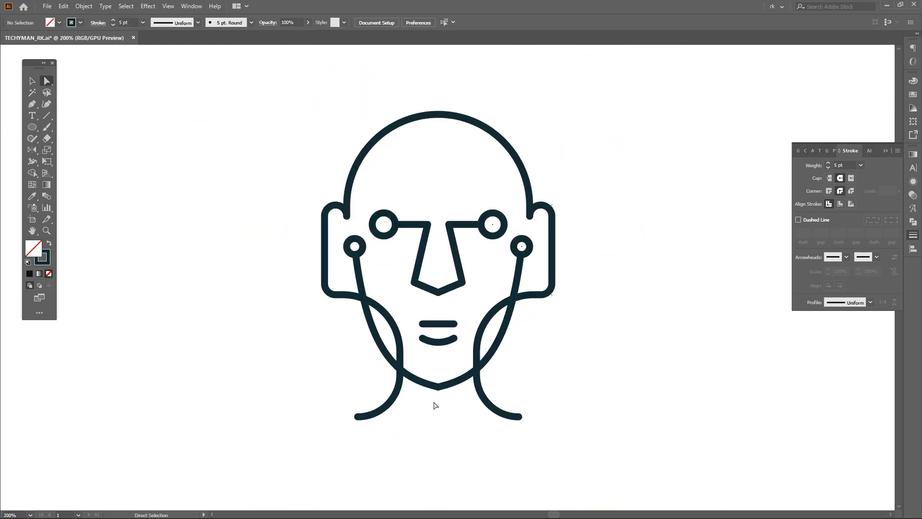
left_click(404, 381)
scroll(406, 372, "up", 1)
left_click_drag(402, 368, 350, 325)
key("a")
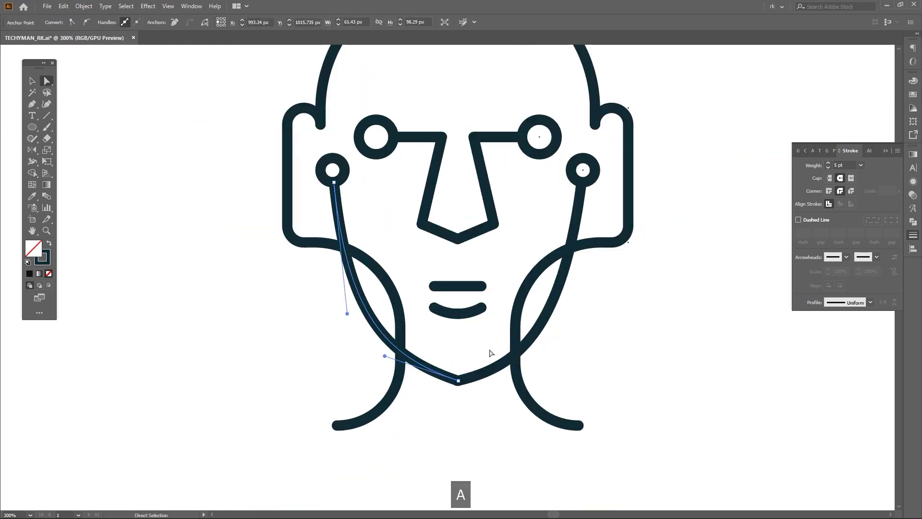
left_click(505, 388)
key("Delete")
key("Delete")
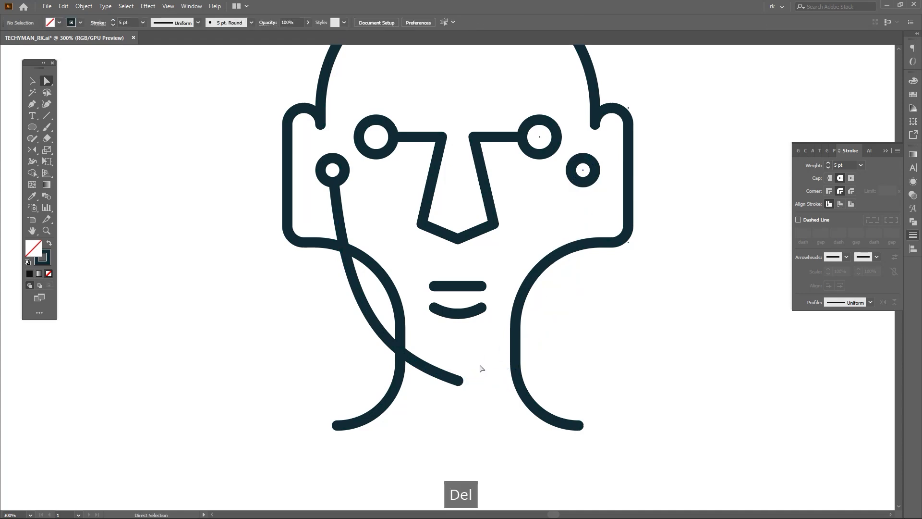
- Reflect a copy of the left jaw line across the chin point to complete the jaw
key("ctrl+z")
key("v")
left_click_drag(464, 409, 606, 337)
key("o")
left_click(466, 379)
key("v")
scroll(585, 356, "down", 3)
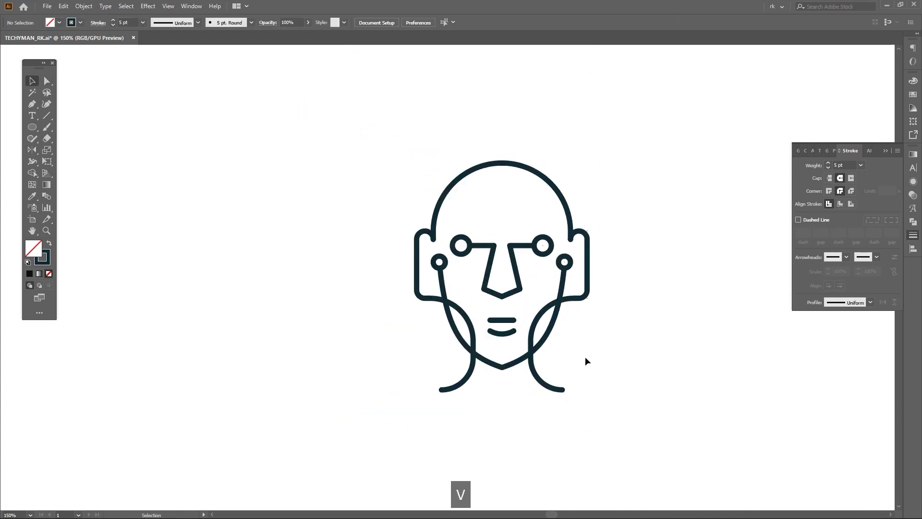
- Draw a short horizontal eyebrow line above the left eye and copy it above the right eye
scroll(461, 239, "up", 4)
key("p")
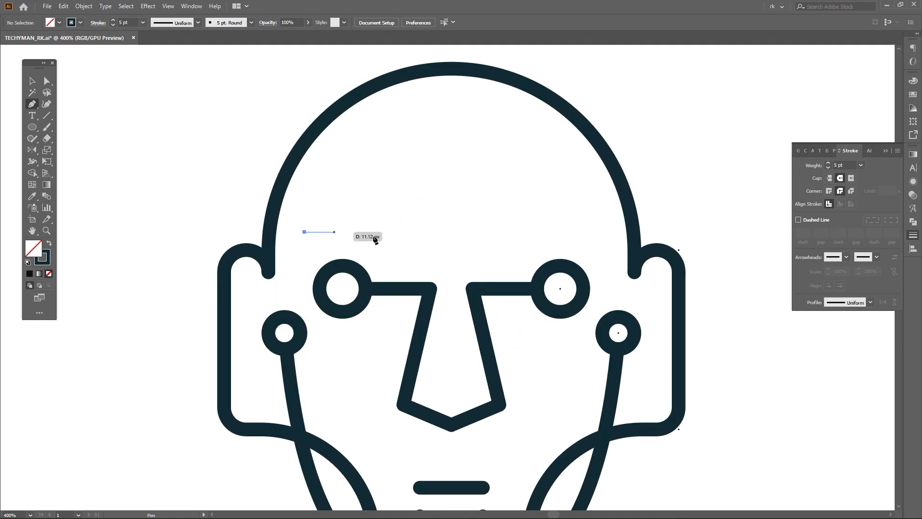
left_click(388, 233, "shift")
scroll(408, 248, "up", 1)
key("v")
left_click(437, 264)
left_click_drag(386, 256, 606, 257)
left_click(517, 217)
- Draw a horizontal forehead line from the skull's left outline to just past the face's centre
key("p")
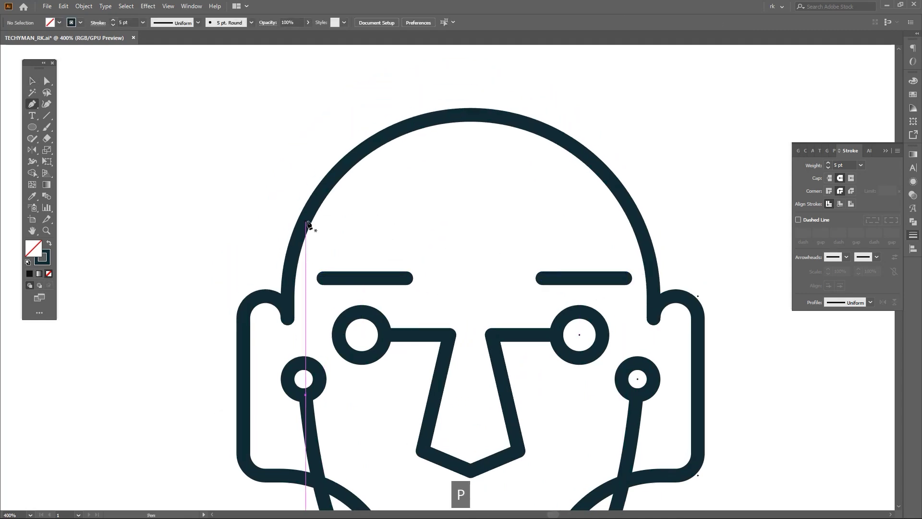
left_click(304, 223)
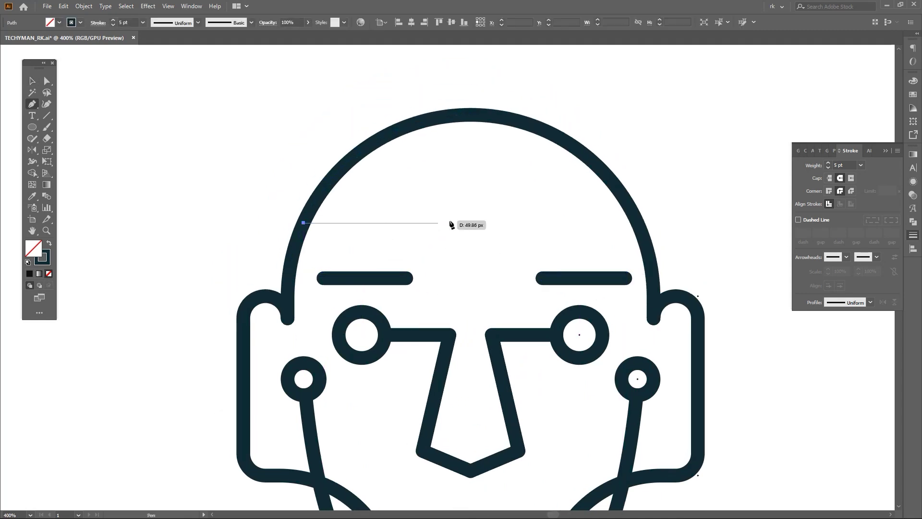
left_click(508, 223, "shift")
scroll(510, 249, "up", 2)
left_click(557, 223, "ctrl")
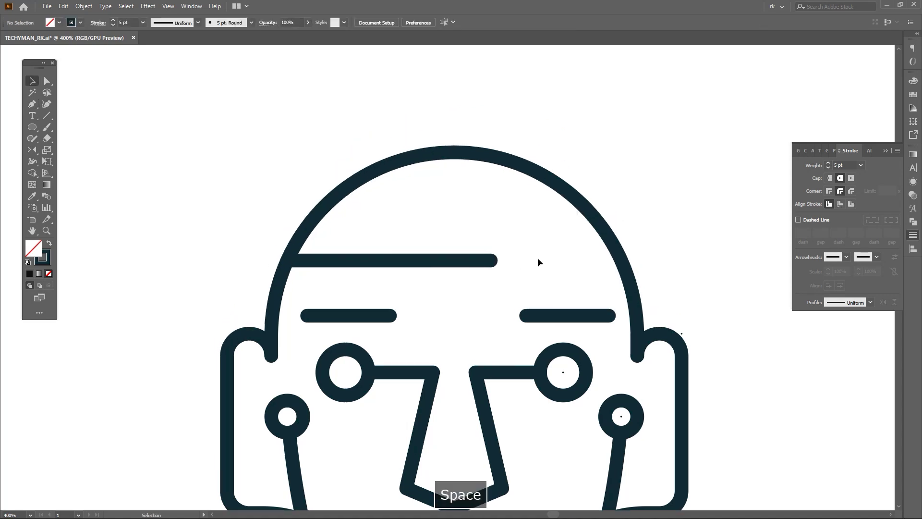
- Draw a second, higher forehead line from the skull's right outline to just past the face's centre
left_click(586, 155)
left_click(434, 210, "shift")
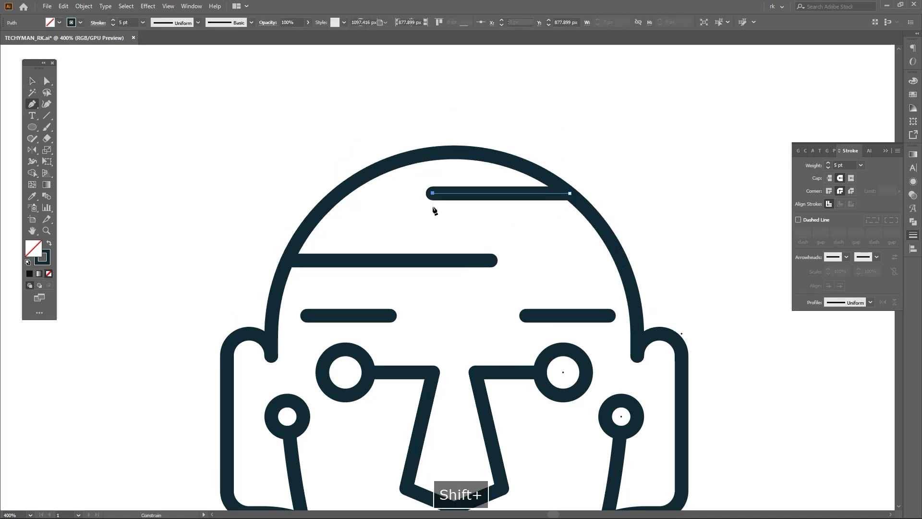
scroll(480, 289, "up", 2)
key("v")
- Copy the small jaw circle onto the inner ends of both forehead lines
left_click(530, 354)
left_click_drag(620, 433, 454, 232, "alt")
left_click(454, 225, "shift")
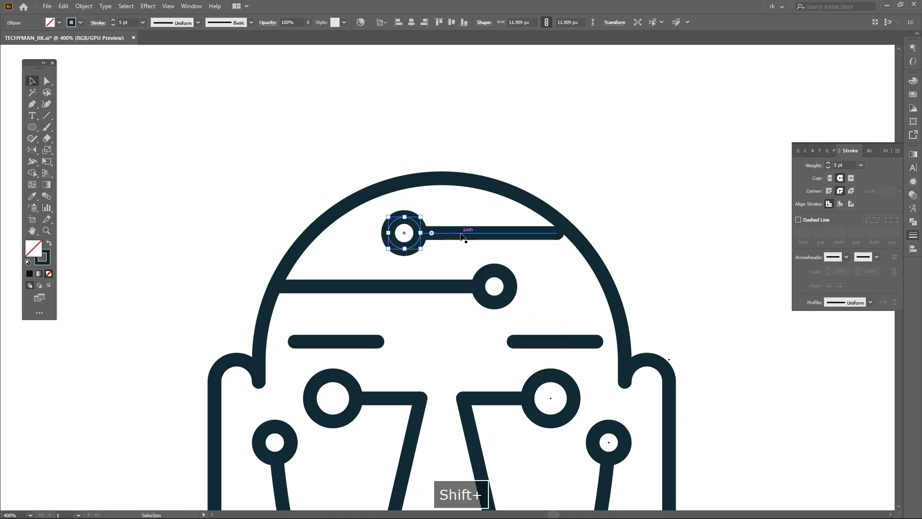
- Extend the outer end of the upper forehead line to meet the skull outline
key("a")
left_click(556, 247)
left_click_drag(557, 240, 576, 240)
left_click(542, 275)
- Lower the left forehead line with its circle and bring the circle closer to the face's centre
key("v")
left_click(454, 287)
left_click_drag(454, 287, 482, 314)
left_click(542, 314)
left_click(461, 276)
scroll(475, 283, "down", 1)
key("v")
scroll(457, 275, "up", 1)
key("space")
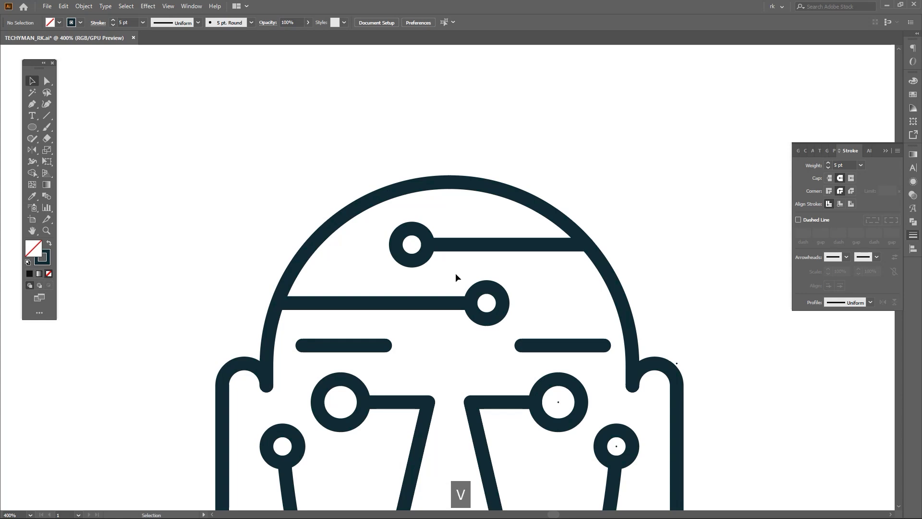
- Move the upper forehead line and its circle slightly down and stretch its outer end to the skull outline
left_click(574, 245)
left_click_drag(574, 245, 577, 253)
key("a")
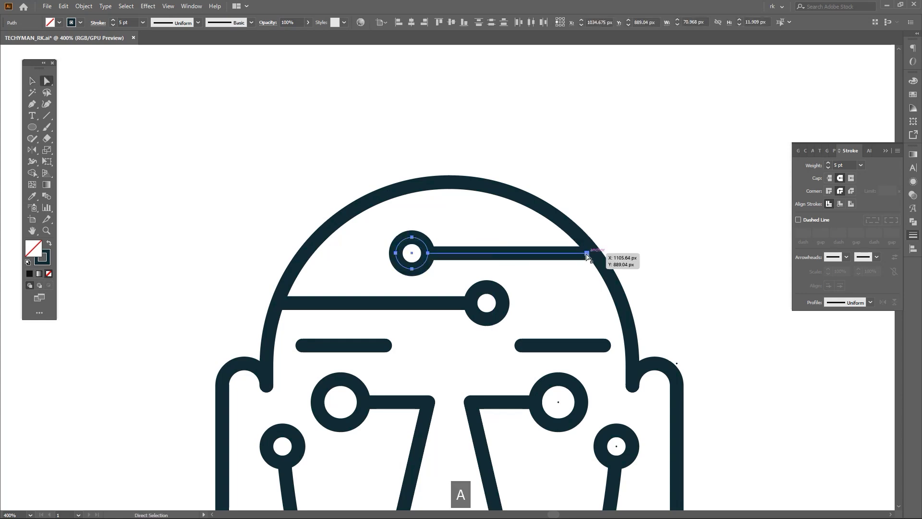
left_click(558, 288)
scroll(624, 267, "down", 2)
key("v")
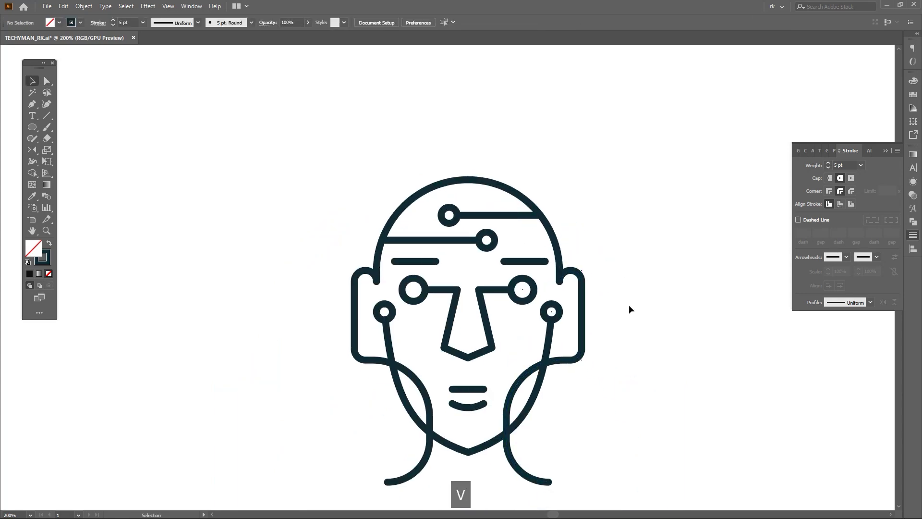
- Move the eyes and nose slightly down to widen the space below the eyebrows
left_click(526, 301)
scroll(526, 267, "up", 2)
left_click_drag(530, 248, 529, 259)
left_click(523, 300)
scroll(521, 304, "down", 4)
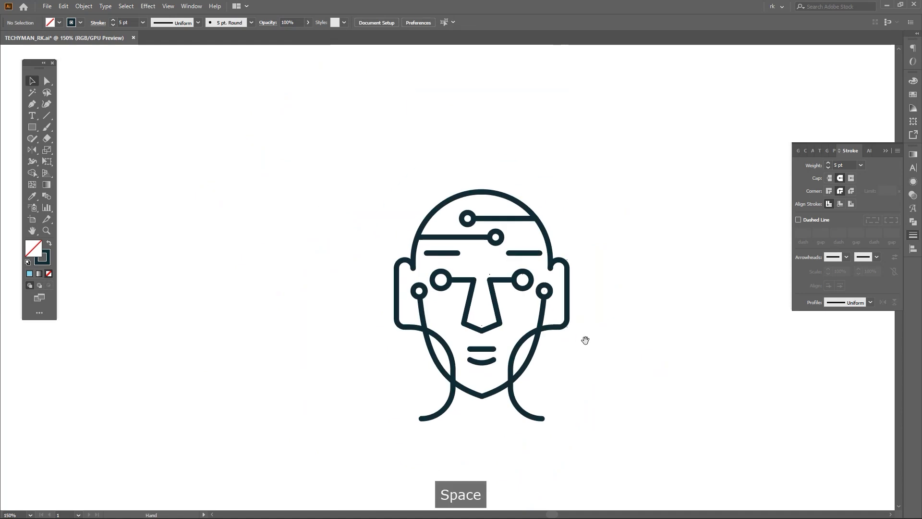
- Select the left half of the face without the nose and line it up with the right half at the skull's top
left_click_drag(585, 340, 552, 379)
key("v")
left_click_drag(375, 266, 444, 460)
scroll(456, 350, "up", 2)
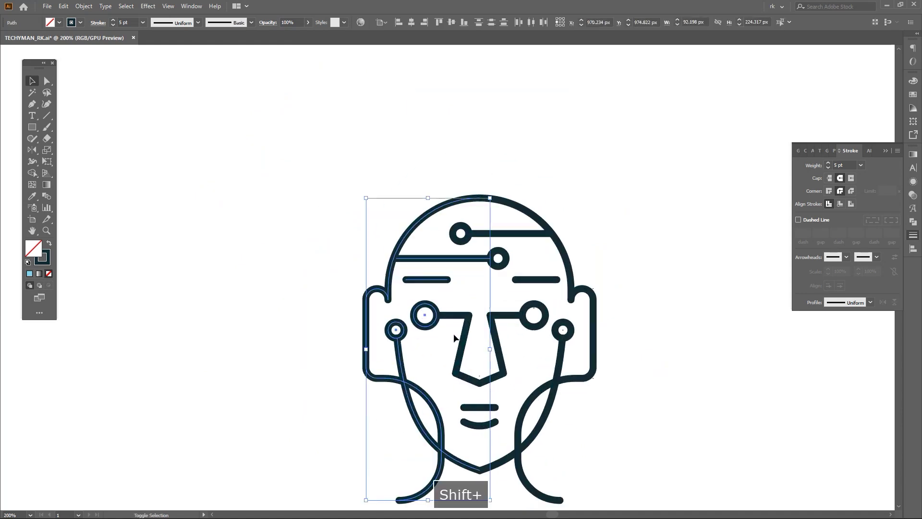
left_click(456, 350, "shift")
left_click(461, 358, "shift")
scroll(465, 206, "up", 4)
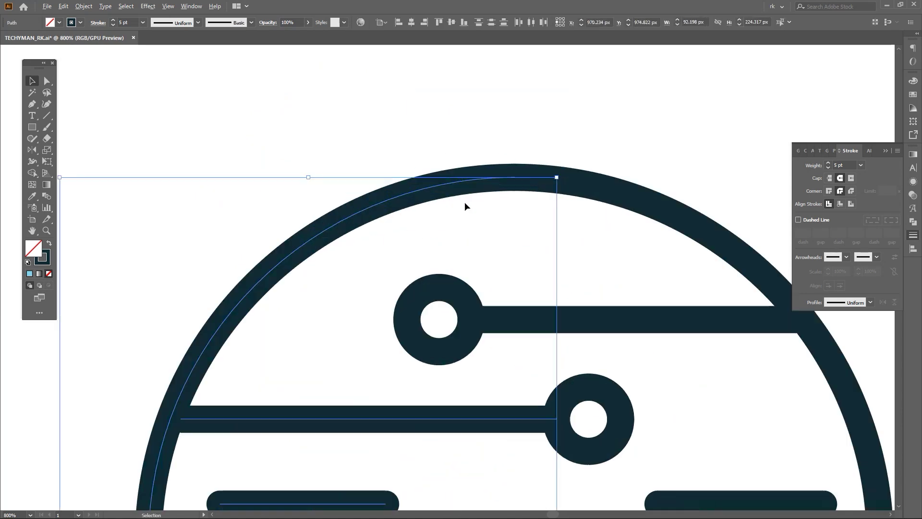
left_click_drag(469, 185, 519, 208)
key("ctrl+z")
scroll(484, 174, "up", 3)
scroll(447, 272, "down", 3)
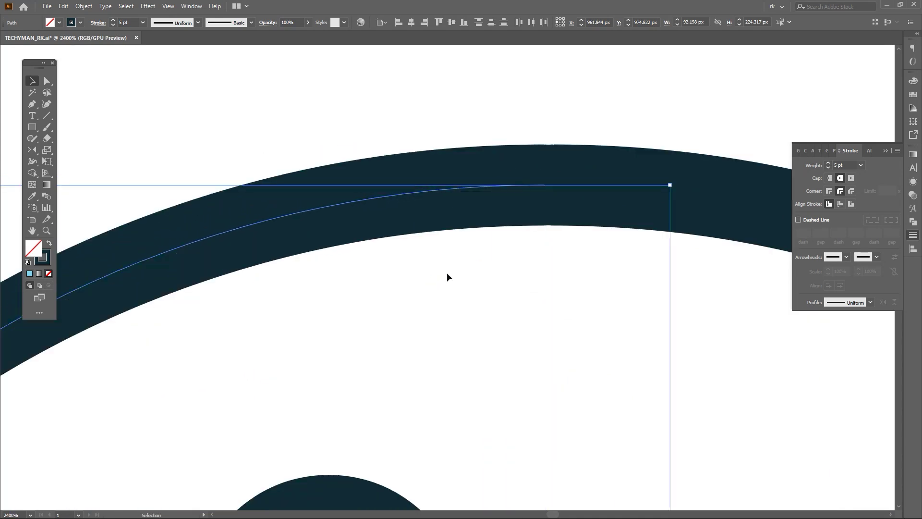
- Unlock all objects and place a copy of the whole face to the right, outside the artboard
left_click(447, 272)
scroll(447, 272, "down", 5)
scroll(596, 334, "down", 3)
key("v")
key("space")
scroll(572, 391, "down", 1)
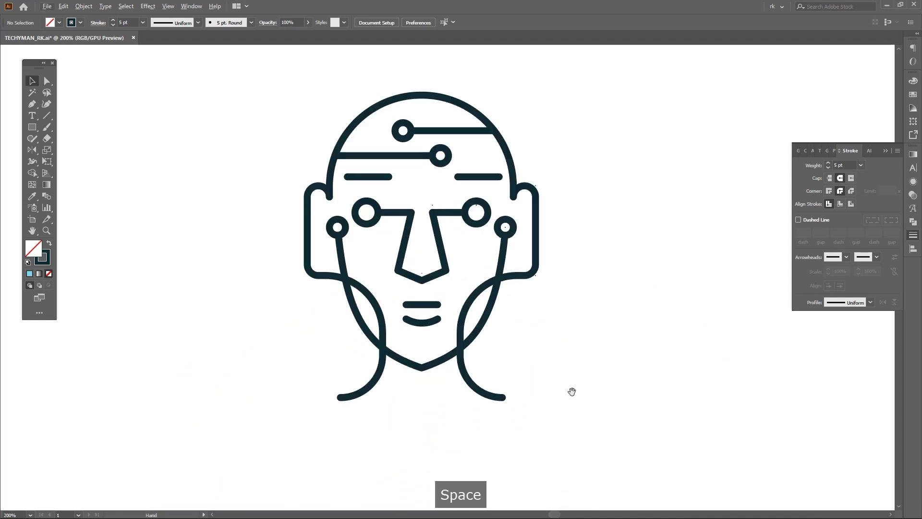
scroll(519, 308, "down", 2)
key("ctrl+alt+2")
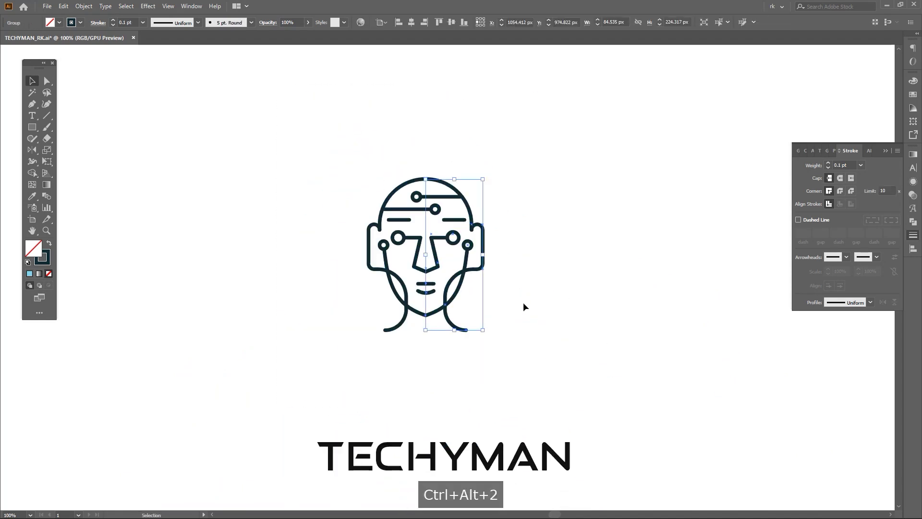
scroll(457, 289, "down", 3)
left_click_drag(422, 222, 753, 222)
scroll(753, 222, "up", 3)
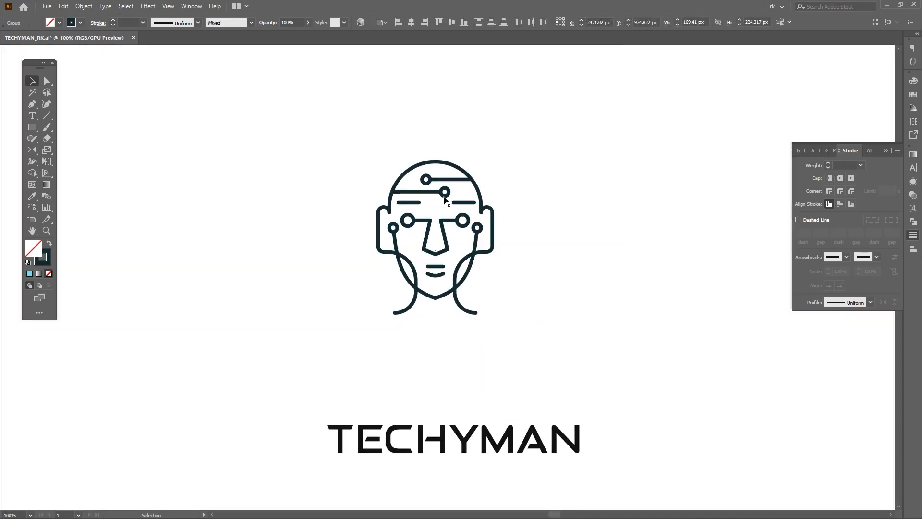
- Expand the face's fills and strokes and fill the two enclosed cheek areas with Shape Builder
scroll(544, 209, "up", 1)
key("Return")
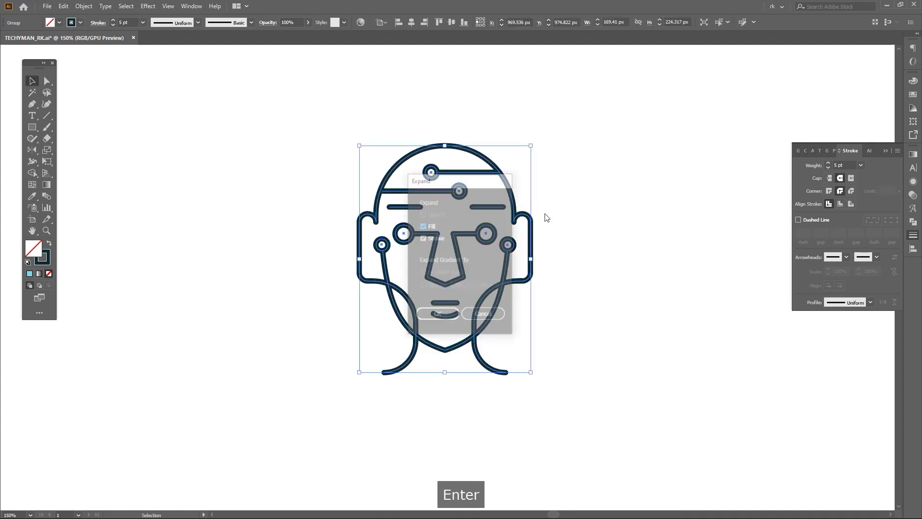
key("v")
left_click_drag(569, 334, 481, 243)
key("shift+m")
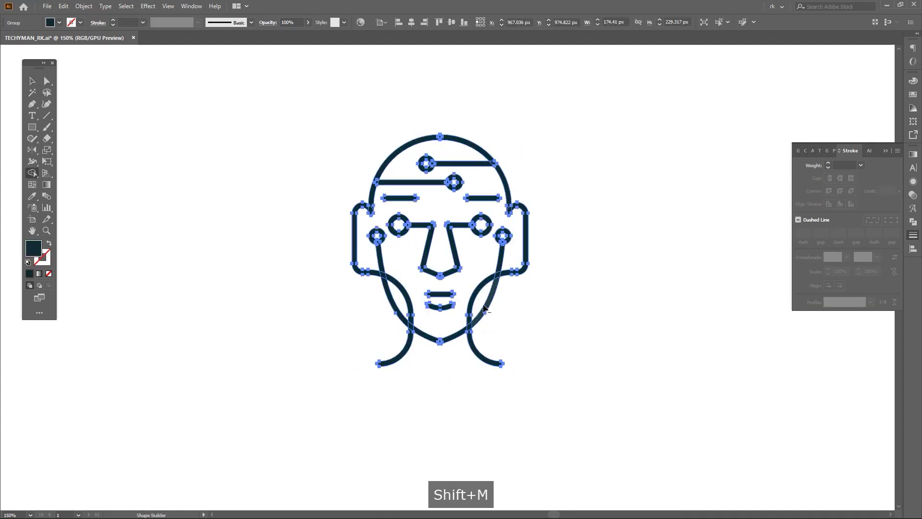
scroll(481, 247, "up", 2)
left_click(483, 337)
left_click(314, 336)
key("space")
left_click_drag(614, 376, 618, 386)
- Select both filled cheek shapes and group them
key("a")
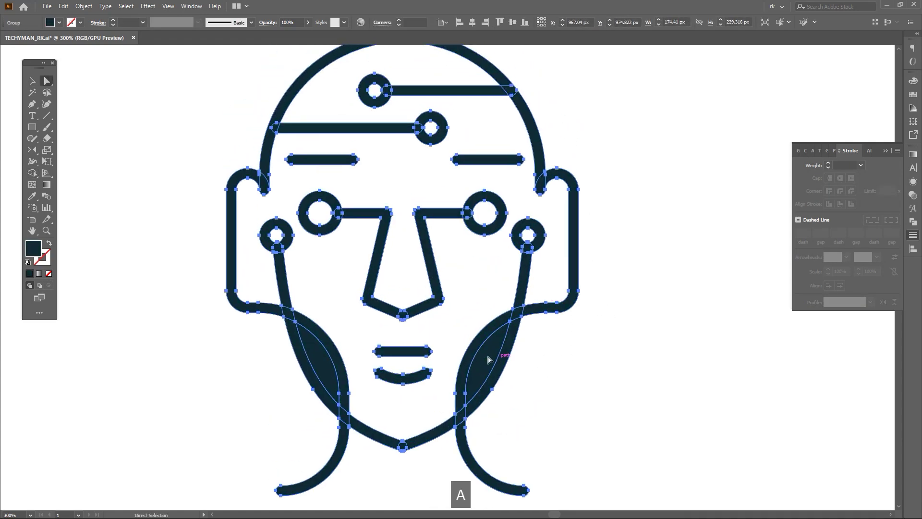
left_click(510, 357)
left_click(482, 366)
left_click(317, 366, "shift")
key("ctrl+g")
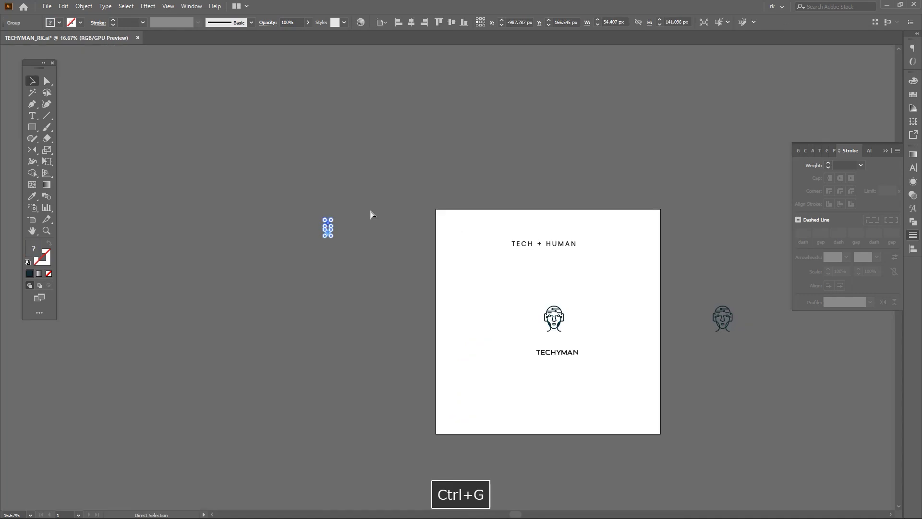
- Place the two colour swatch squares beside the face and recolour the whole face with the sampled dark blue
key("v")
scroll(610, 342, "up", 4)
key("v")
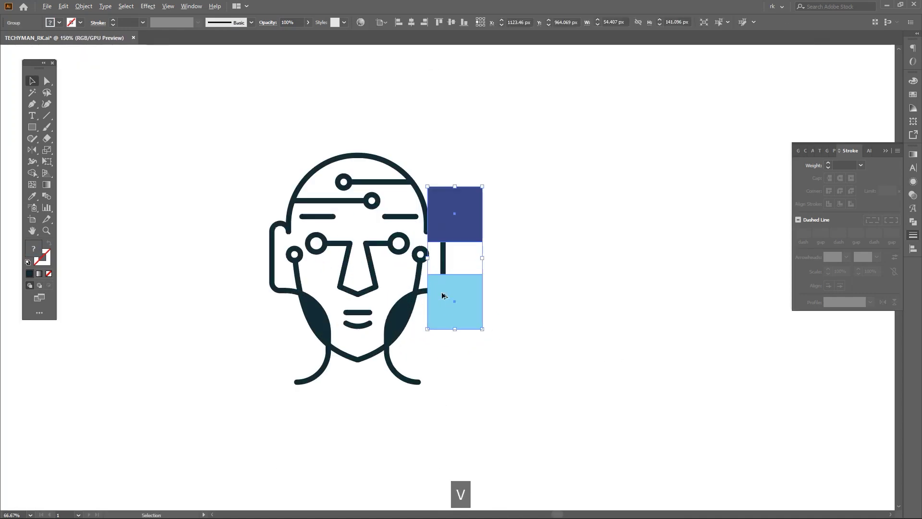
left_click_drag(584, 174, 221, 142)
key("i")
left_click(647, 217)
- Recolour both filled cheek shapes with the light blue sampled from the swatch square
key("a")
left_click(449, 298)
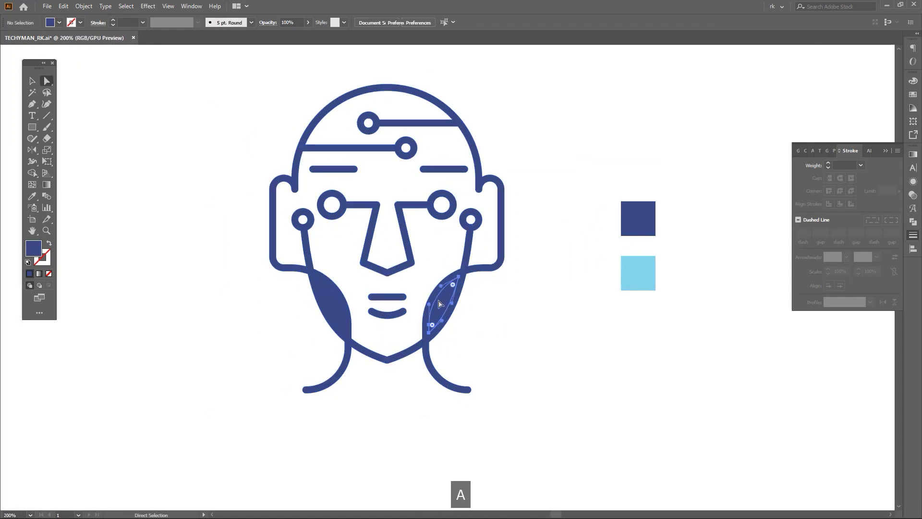
left_click(331, 300, "shift")
key("i")
left_click(638, 273)
key("v")
scroll(563, 314, "left", 1)
left_click(563, 313)
- Draw a light-blue rounded rectangle about 16 × 66 px inside the ear on the right of the face and send it to the back
key("m")
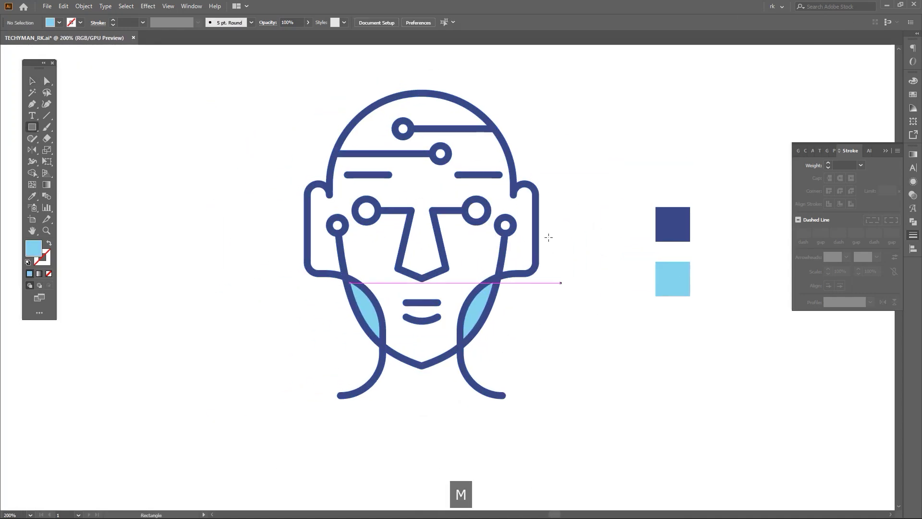
scroll(537, 188, "up", 3)
left_click_drag(536, 164, 471, 429)
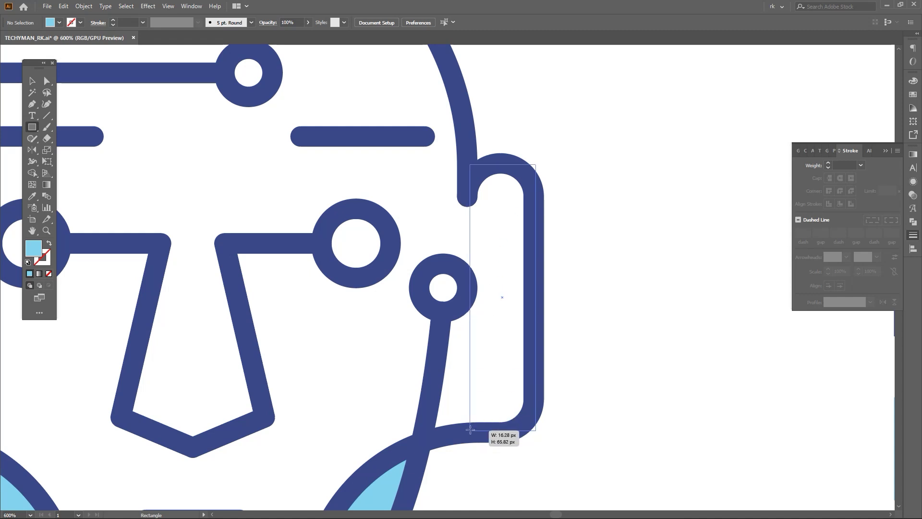
left_click_drag(480, 174, 486, 358)
key("ctrl+shift+bracketleft")
key("v")
scroll(591, 290, "down", 3)
left_click(591, 290)
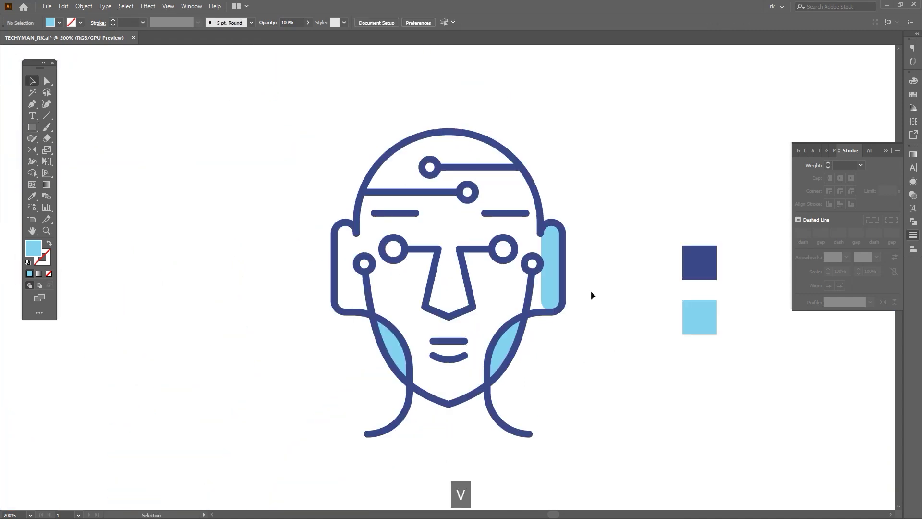
left_click(557, 278)
scroll(606, 274, "up", 3)
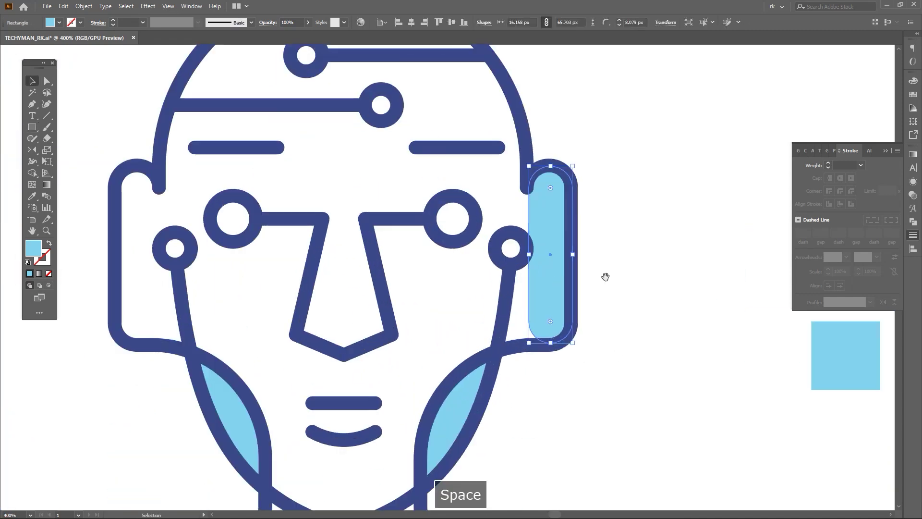
left_click_drag(605, 274, 597, 306)
scroll(595, 301, "down", 3)
left_click_drag(596, 354, 607, 358)
- Make a light-blue circle about 26 px across around the eye on the right of the face and send it behind the line art
key("a")
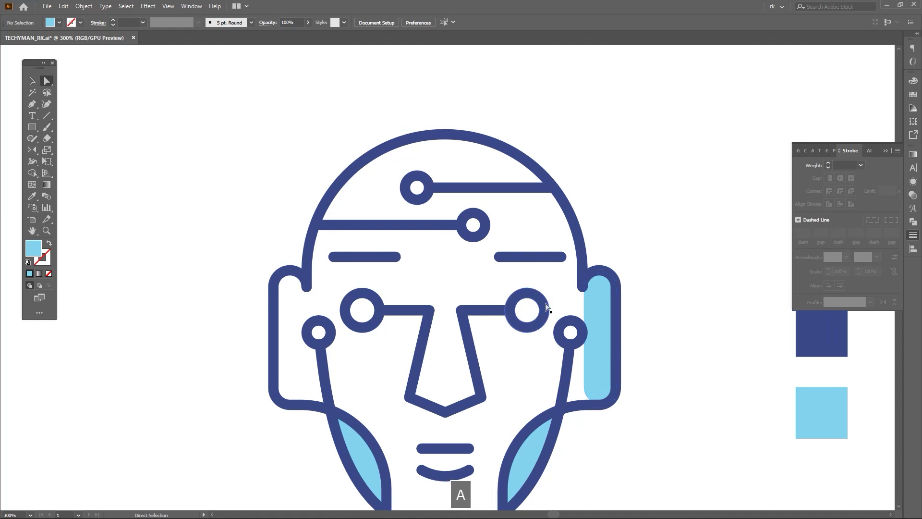
left_click(542, 312)
scroll(531, 311, "up", 3)
key("v")
left_click_drag(551, 310, 578, 333)
key("i")
left_click(643, 298)
key("ctrl+shift+bracketleft")
key("v")
scroll(554, 269, "down", 4)
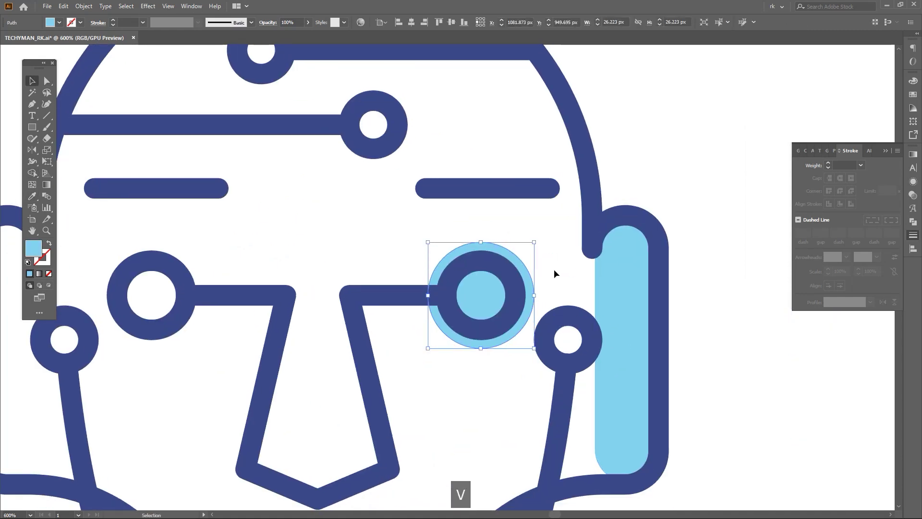
scroll(470, 252, "up", 6)
scroll(472, 218, "down", 4)
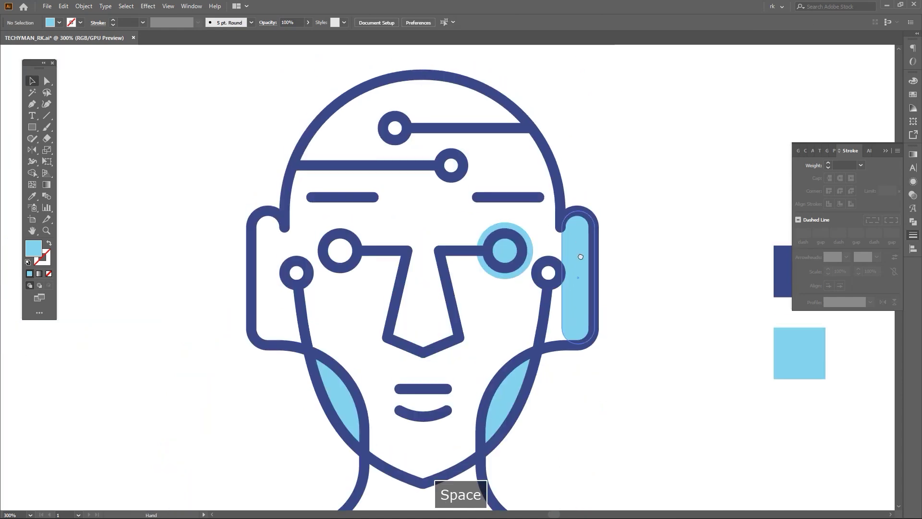
- Draw a light-blue rectangle over the top of the head and trim it to the skull curve with Shape Builder
left_click_drag(628, 282, 543, 239)
key("m")
left_click_drag(350, 124, 581, 173)
key("a")
left_click(503, 143, "shift")
key("shift+m")
left_click(568, 140, "alt")
key("v")
left_click(504, 161)
- Send the light-blue cap shape at the top of the head behind the outline
key("a")
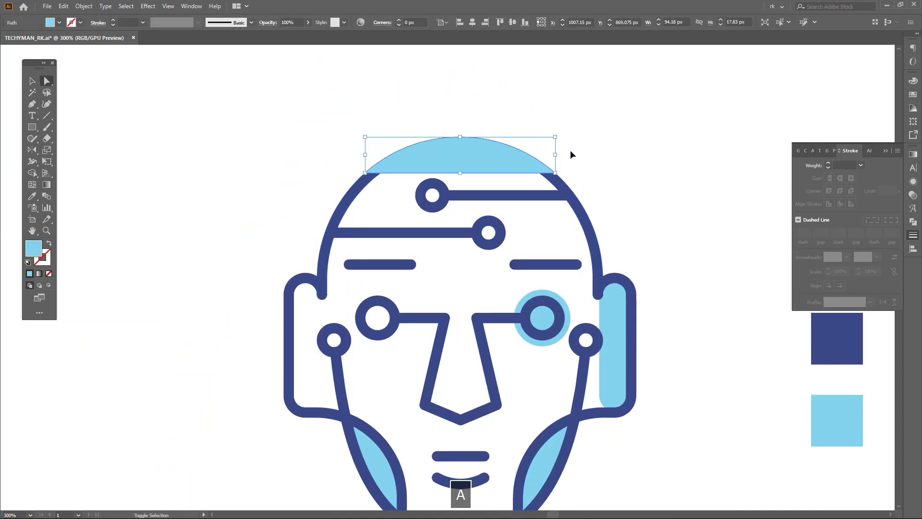
key("ctrl+shift+[")
left_click(572, 154)
scroll(472, 155, "up", 3)
left_click(446, 178)
scroll(463, 151, "down", 4)
key("v")
left_click_drag(631, 252, 647, 225)
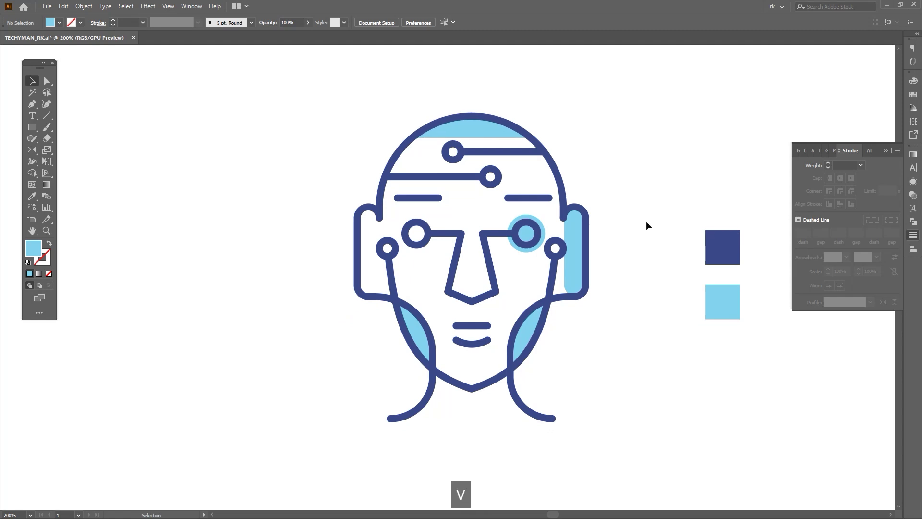
- Reflect a copy of the light-blue ear and eye shapes across the nose's centre line onto the other side of the face
key("a")
left_click(572, 249)
scroll(547, 223, "up", 2)
left_click(538, 231, "shift")
left_click_drag(491, 293, 551, 264)
key("o")
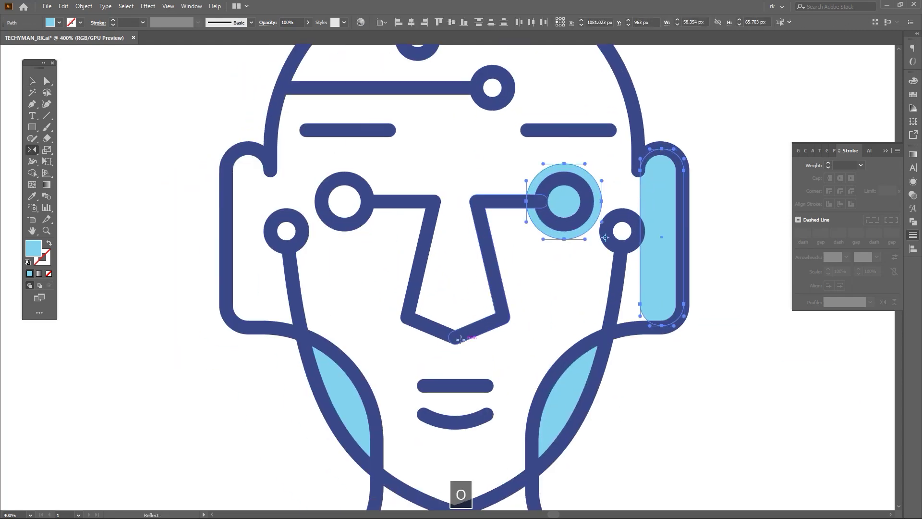
left_click(455, 337)
left_click_drag(484, 344, 423, 343)
left_click_drag(399, 264, 425, 307)
key("v")
scroll(383, 280, "up", 3)
key("a")
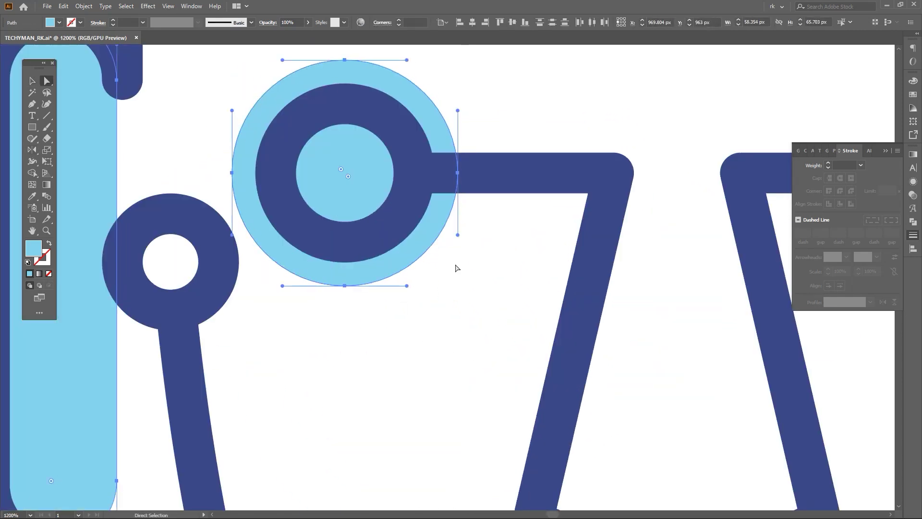
scroll(456, 263, "down", 6)
key("v")
scroll(600, 338, "up", 2)
left_click(590, 333)
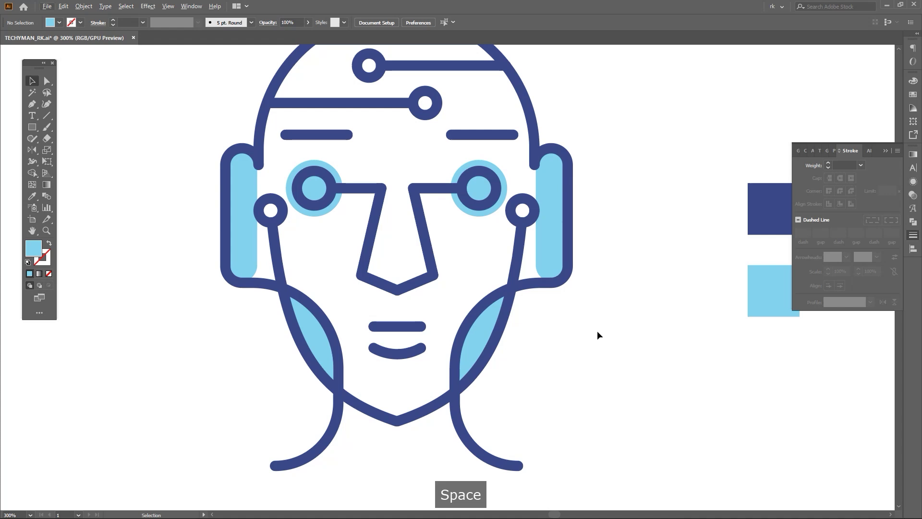
- Select all the line art and light-blue shapes of the face and group them
scroll(596, 333, "down", 4)
key("v")
scroll(556, 412, "up", 2)
left_click_drag(556, 411, 523, 267)
left_click_drag(632, 212, 510, 356)
left_click_drag(516, 207, 604, 284)
key("ctrl+g")
scroll(548, 241, "down", 2)
left_click_drag(546, 240, 662, 241)
scroll(523, 276, "up", 1)
left_click_drag(521, 282, 461, 369)
left_click_drag(561, 200, 581, 189)
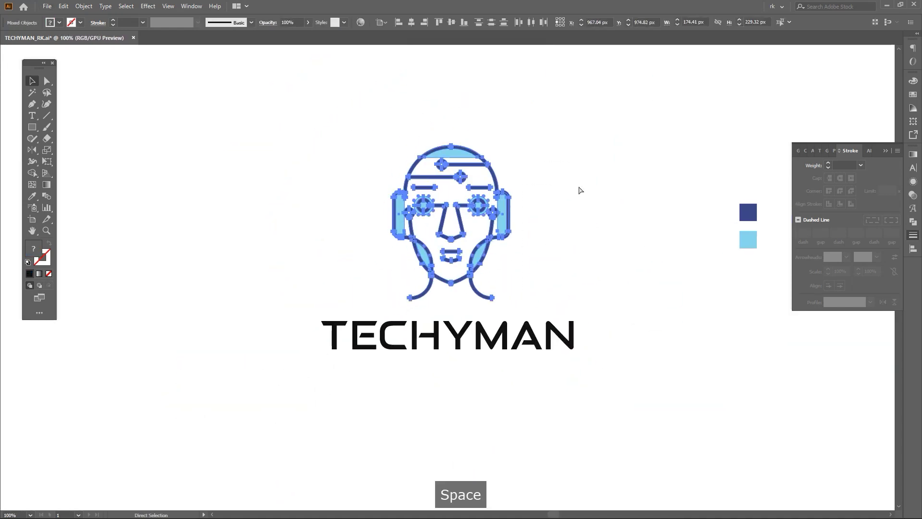
key("ctrl+g")
- Place a copy of the TECHYMAN text below the black face outside the artboard and delete the swatch squares on the artboard
scroll(521, 404, "down", 1)
left_click_drag(526, 421, 751, 345)
left_click(475, 344)
scroll(476, 344, "down", 3)
left_click(531, 289)
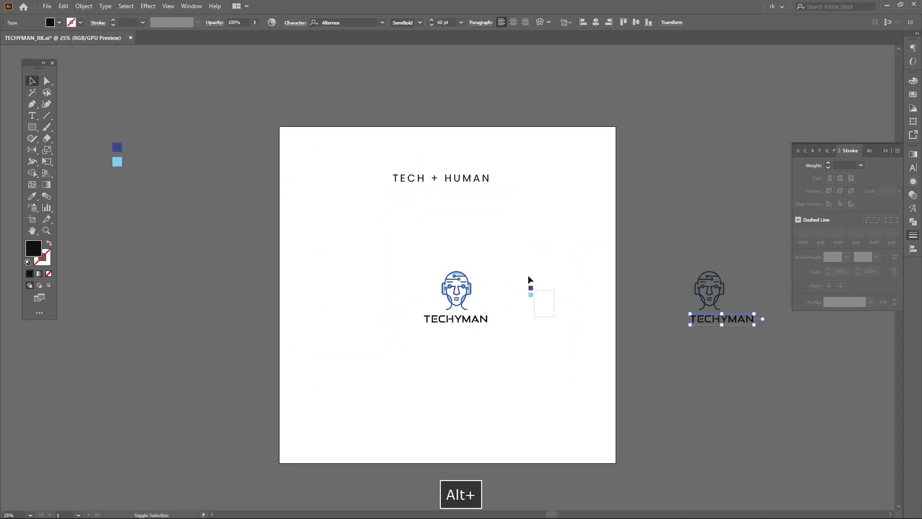
scroll(532, 274, "up", 1)
key("Delete")
- Move the TECH + HUMAN text to the lower part of the artboard and hide the objects outside it
left_click_drag(476, 194, 489, 428)
key("ctrl+3")
- Try to convert the TECHYMAN text to outlines
left_click(446, 307)
left_click_drag(462, 360, 484, 327)
key("ctrl+shift+o")
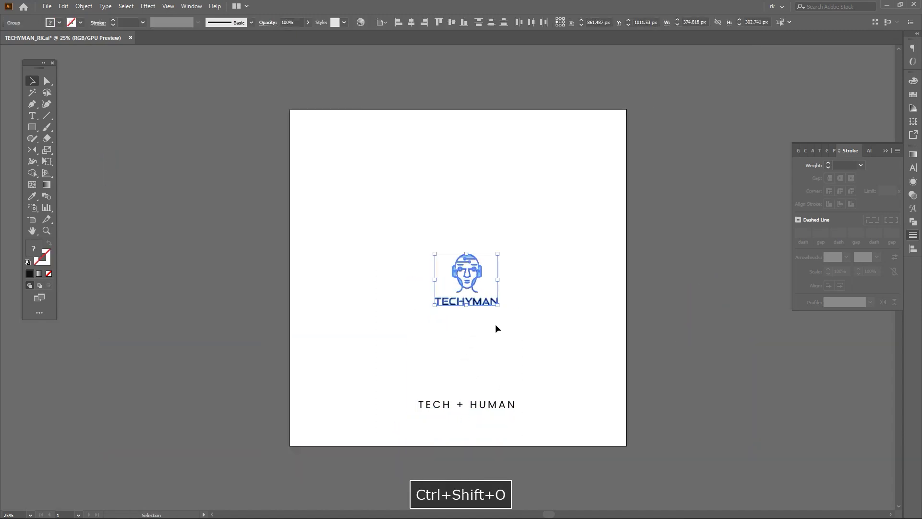
left_click(496, 325, "ctrl")
left_click(495, 307, "ctrl")
- Change the TECHYMAN text to a lighter font weight and convert it to outlines
key("v")
left_click(514, 321)
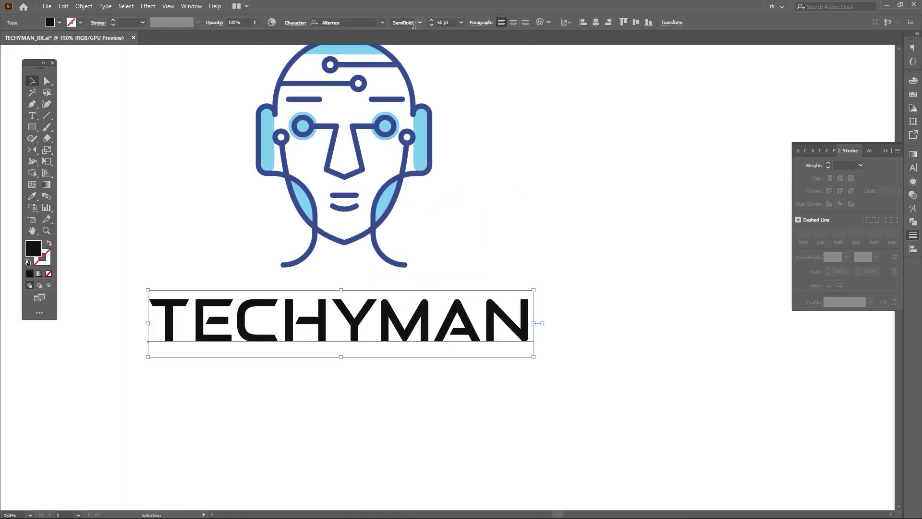
left_click(420, 22)
key("v")
key("ctrl+shift+o")
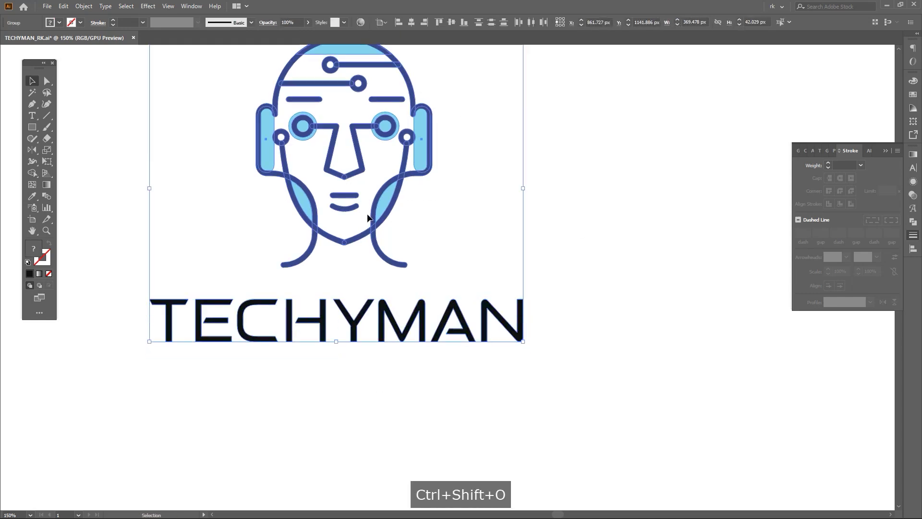
- Enlarge the outlined TECHYMAN wordmark to about 447 × 51 px, centred below the face
left_click_drag(526, 244, 478, 345)
left_click_drag(531, 321, 570, 321)
left_click(505, 264)
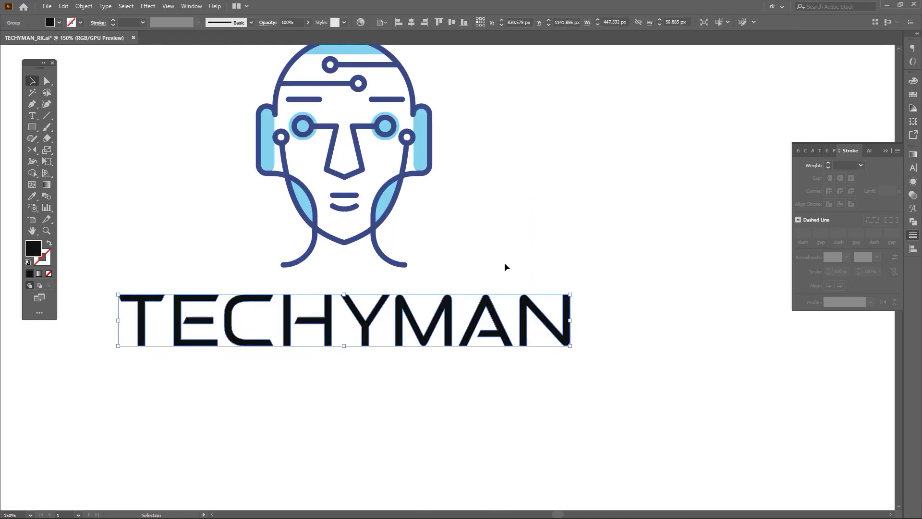
- Colour the letters TECHY dark blue and the letters MAN light blue, sampling both colours from the face
key("i")
key("a")
left_click_drag(652, 303, 463, 379)
key("i")
left_click(413, 204)
key("v")
scroll(566, 227, "down", 3)
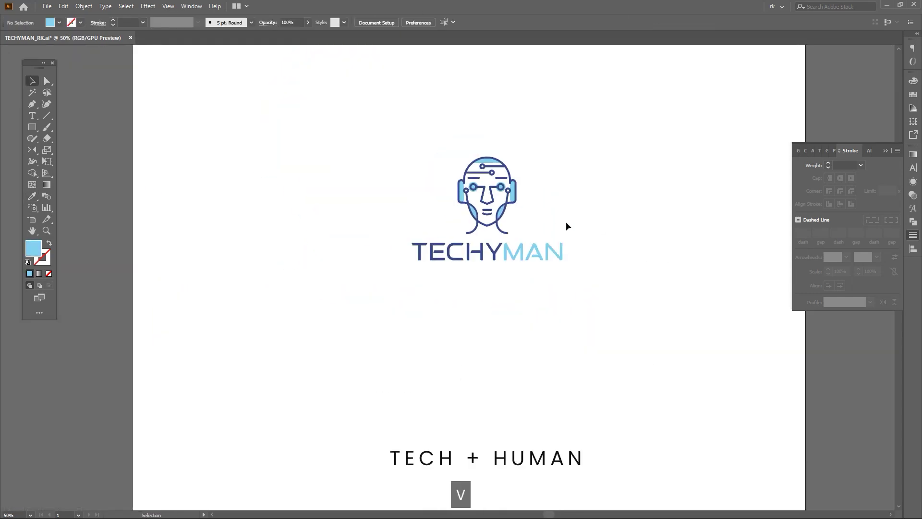
- Group the face with the wordmark and enlarge the logo to about 1150 × 790 px at the artboard's centre
key("ctrl+g")
left_click(541, 282)
scroll(519, 275, "down", 2)
scroll(520, 275, "up", 1)
key("v")
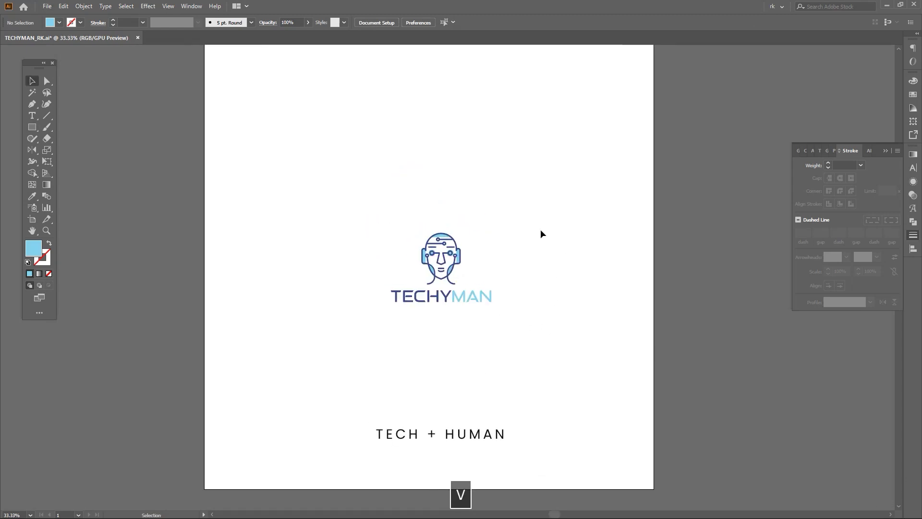
left_click(441, 266)
left_click_drag(480, 264, 562, 283)
left_click(589, 305)
- Draw a light-blue band 2000 px wide and about 125 px high along the artboard's bottom edge
left_click_drag(606, 409, 588, 305)
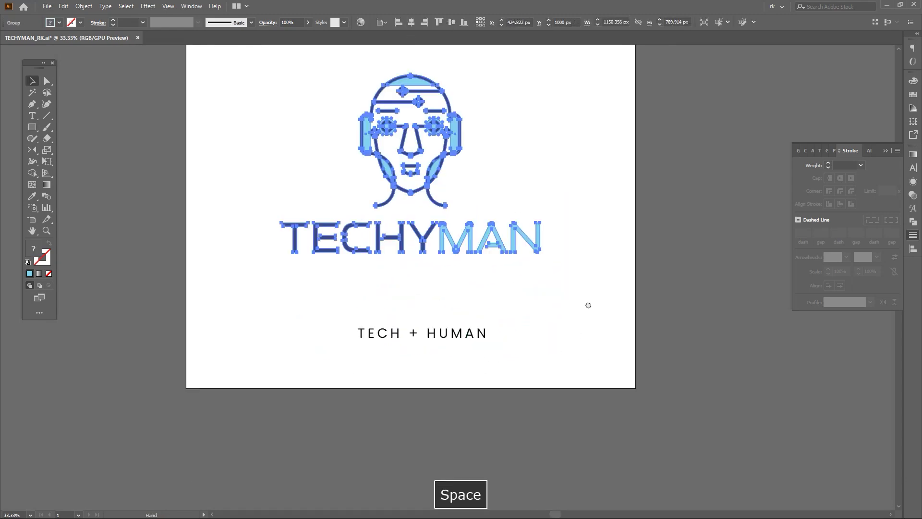
key("m")
left_click_drag(183, 338, 183, 337)
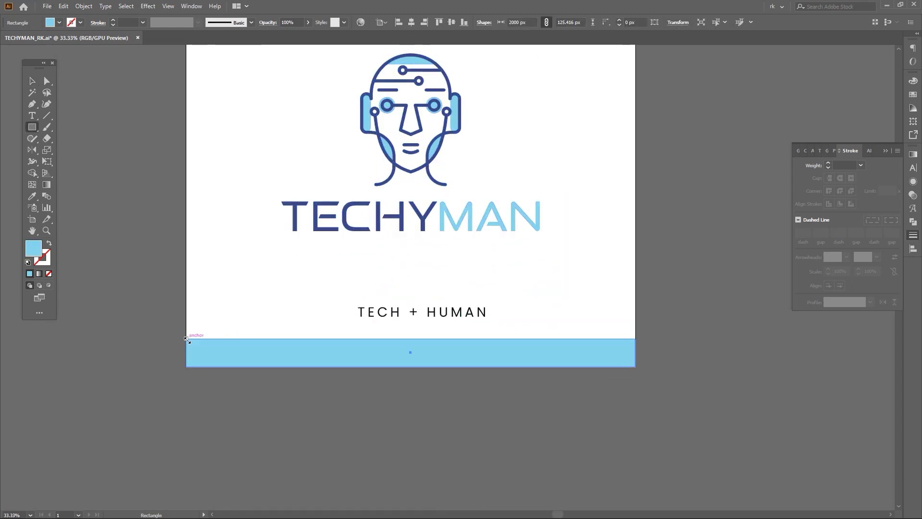
- Move the TECH + HUMAN text onto the bottom band and colour it with the logo's dark blue
key("v")
left_click_drag(453, 322, 453, 364)
key("i")
key("v")
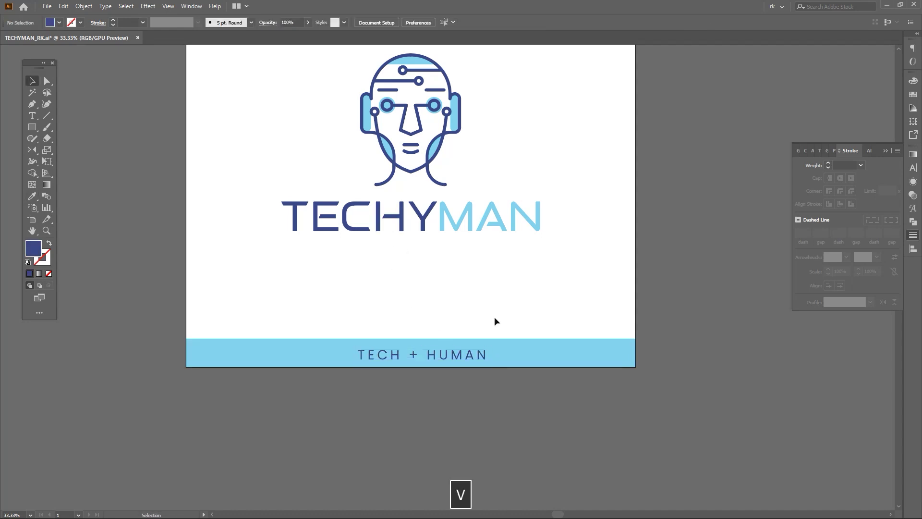
- Convert the TECH + HUMAN text to outlines and swap the colours to light-blue text on a dark-blue band
scroll(447, 358, "up", 2)
key("ctrl+shift+o")
key("i")
left_click(603, 350)
key("a")
left_click(589, 352)
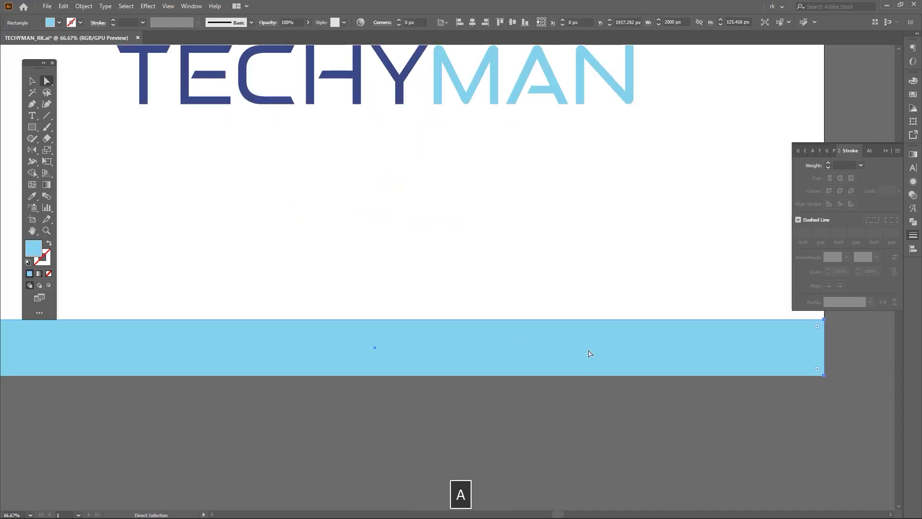
key("i")
left_click(399, 92)
- Align the TECH + HUMAN text horizontally to the centre of the dark-blue band
key("v")
left_click_drag(509, 269, 483, 347)
left_click(483, 332)
left_click(411, 22)
left_click(518, 177)
scroll(518, 177, "down", 2)
scroll(498, 225, "up", 2)
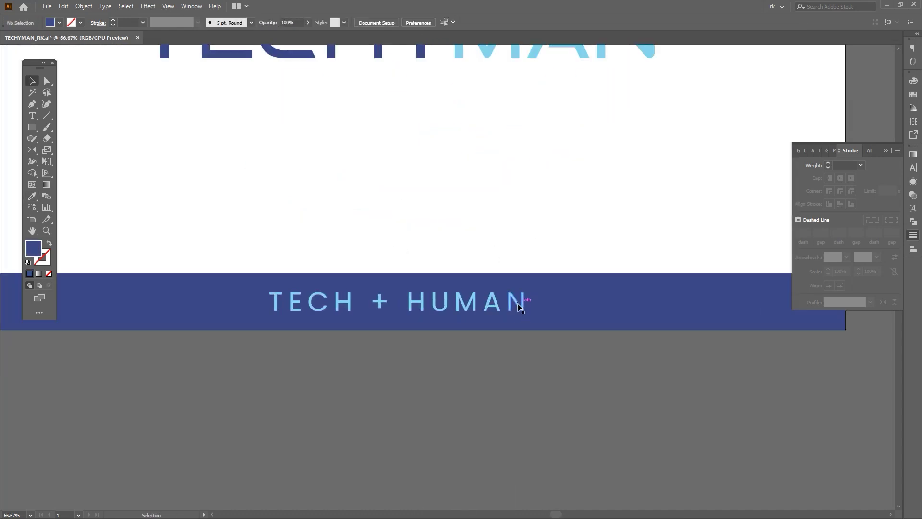
- Enlarge the TECH + HUMAN text slightly within the dark-blue band
left_click(520, 301)
key("ctrl+z")
left_click_drag(539, 303, 561, 302)
left_click(522, 303)
left_click(510, 352)
- Fit the whole artboard in view and save the finished logo document
scroll(508, 356, "down", 3)
left_click_drag(568, 270, 406, 154)
left_click_drag(541, 161, 536, 227)
left_click(652, 262)
left_click_drag(652, 262, 623, 267)
key("ctrl+0")
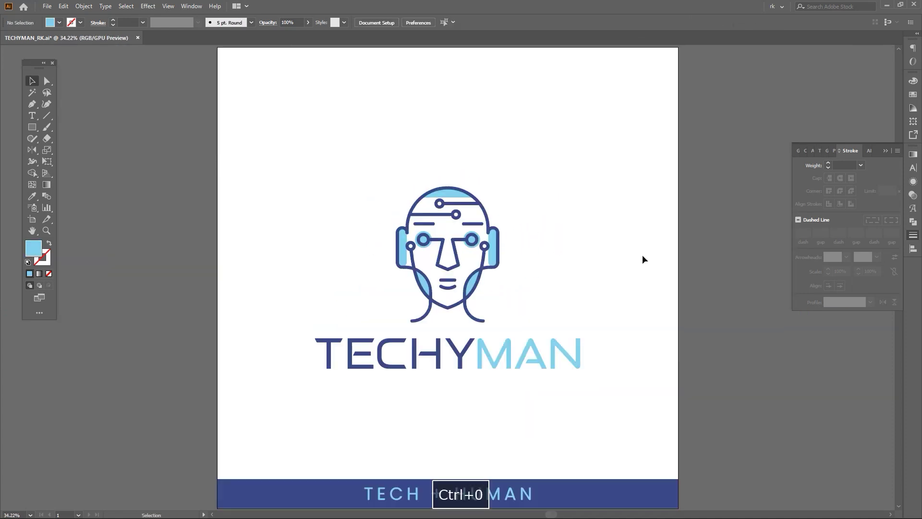
key("ctrl+s")
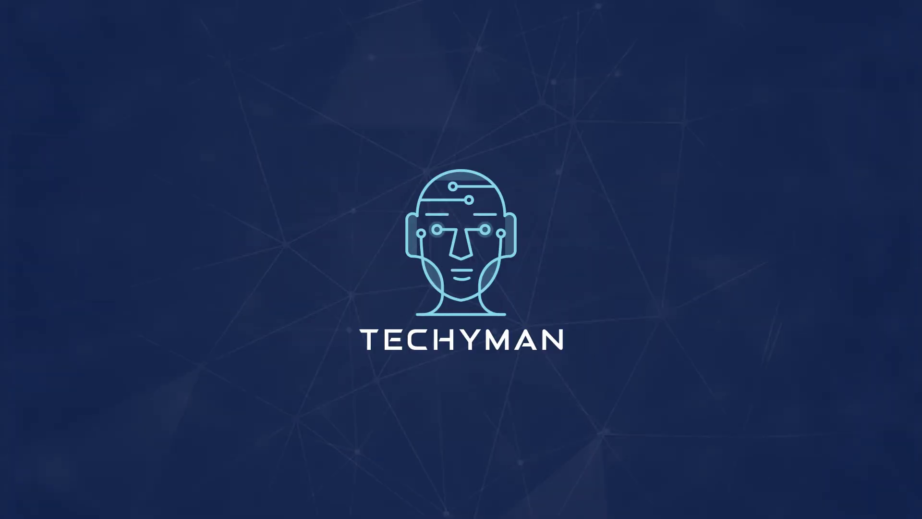